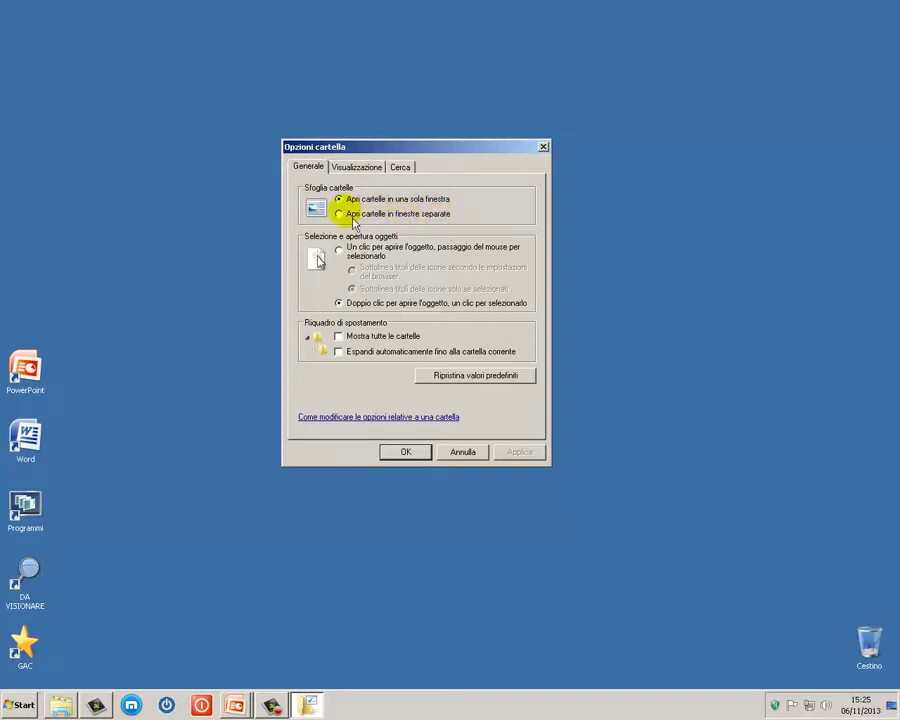
- Open the Video campione folder from the Video library to check how folders open in a single window
click(61, 705)
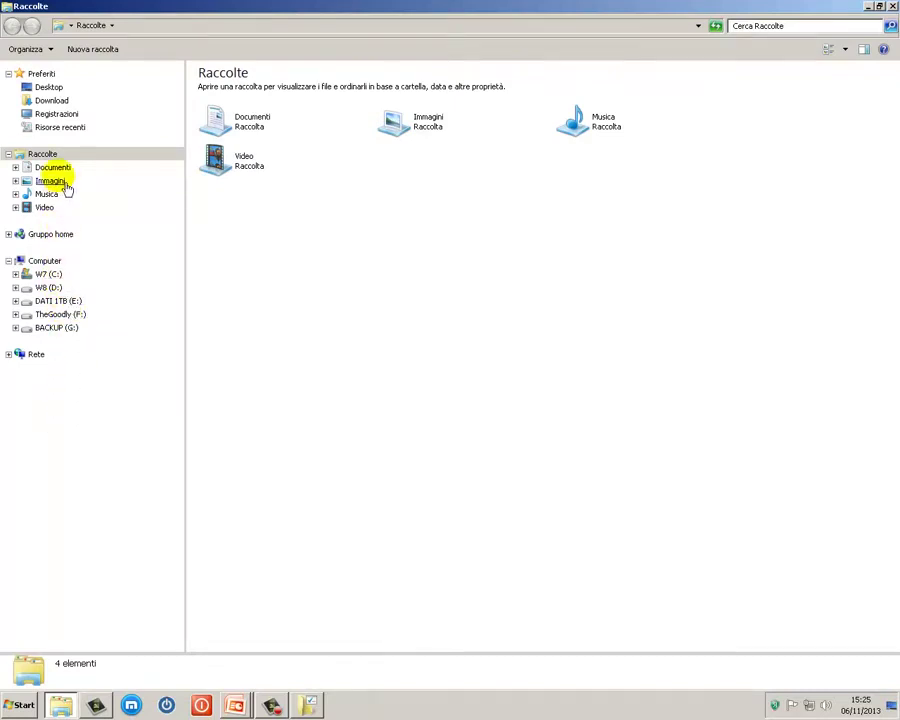
click(41, 208)
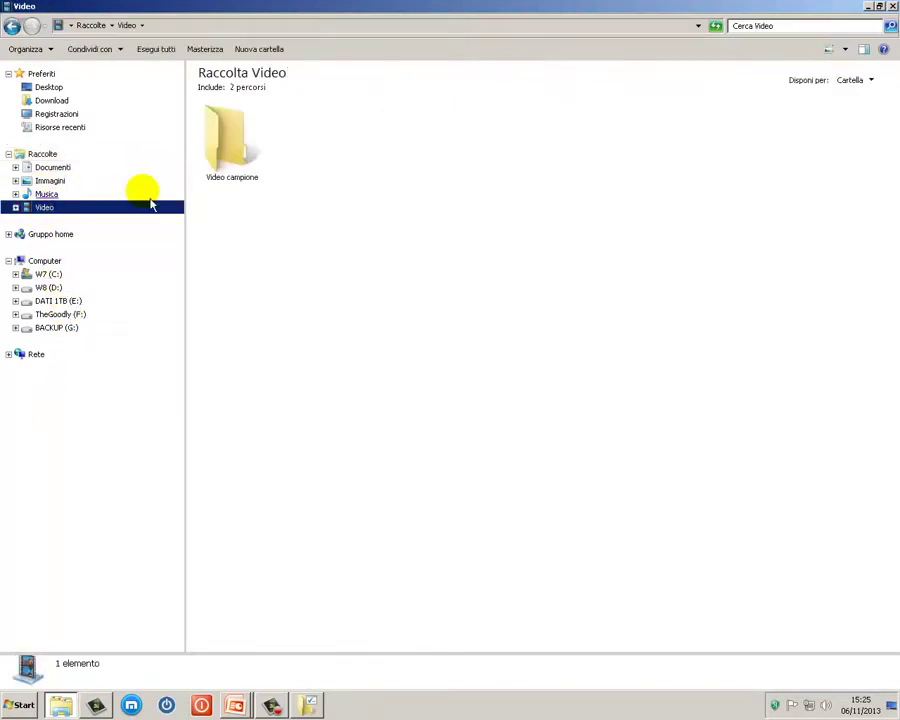
double_click(241, 188)
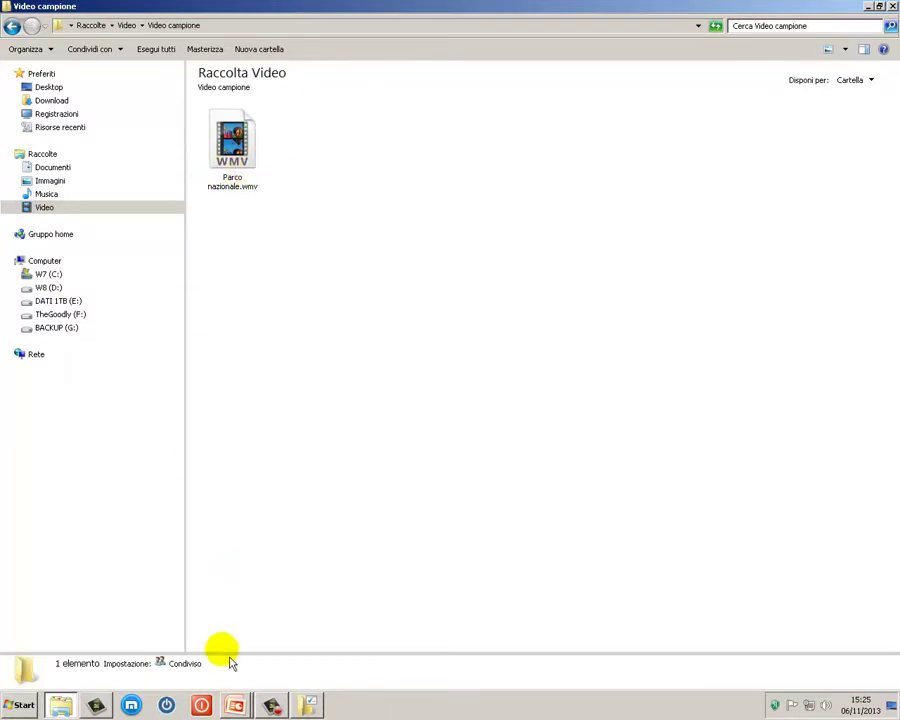
- Apply the option to open folders in separate windows, and open Musica campione from the Musica library
click(309, 706)
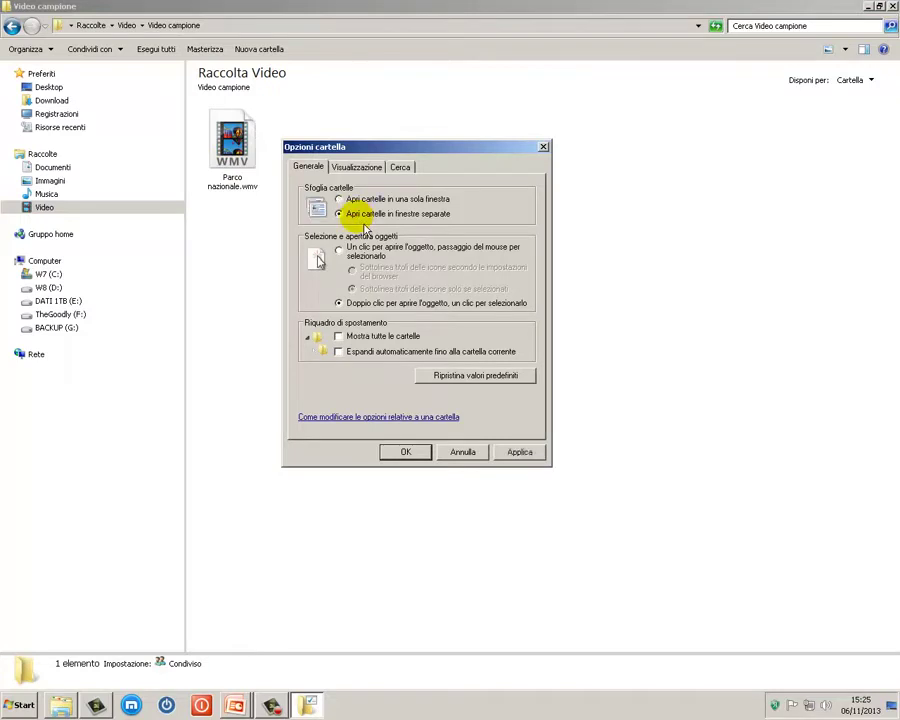
click(520, 452)
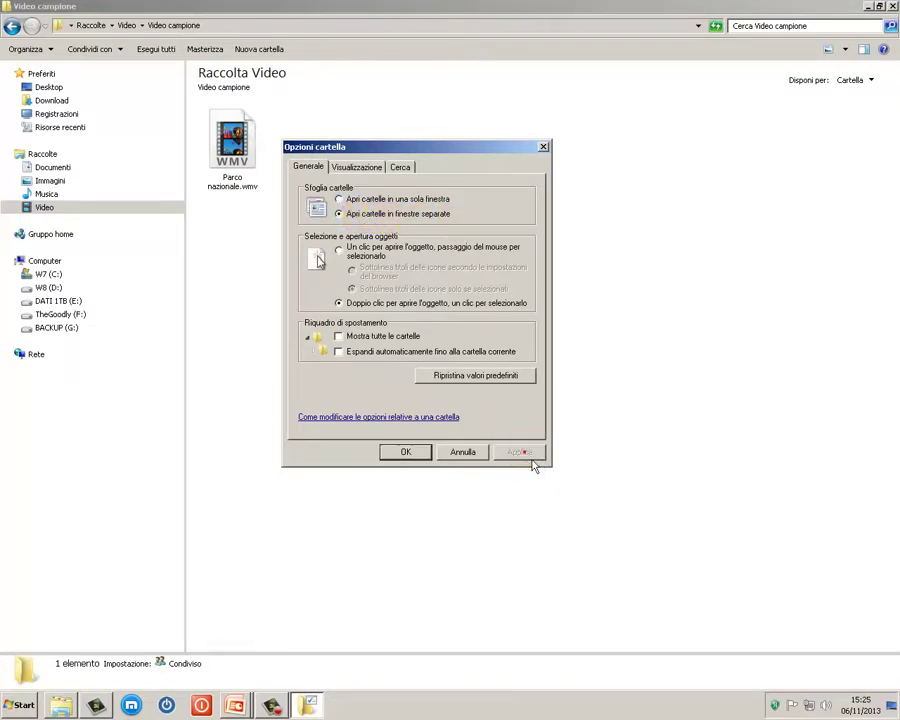
click(50, 195)
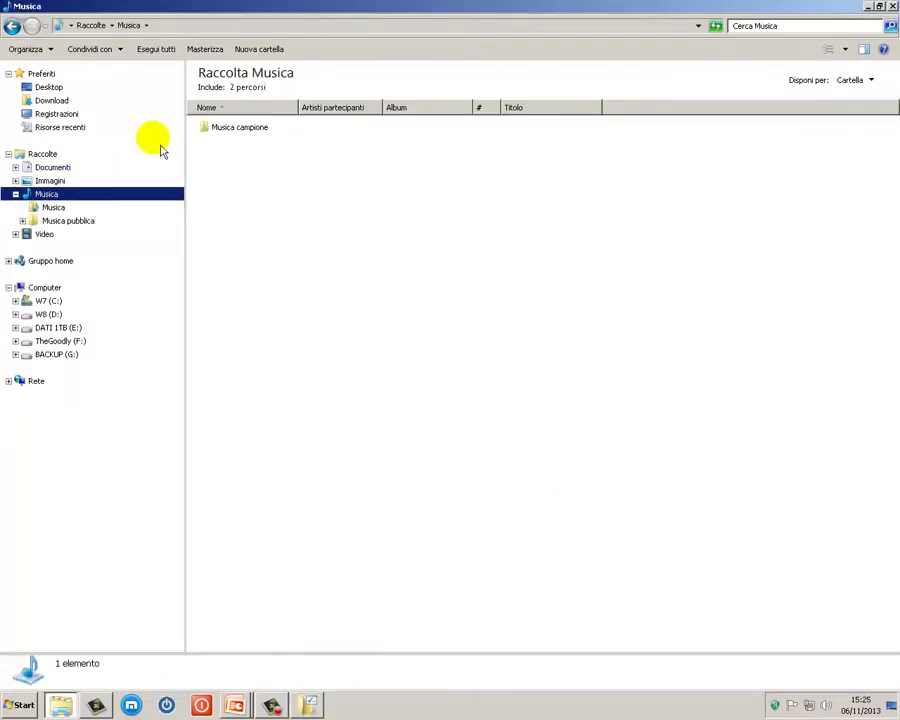
click(220, 128)
double_click(216, 128)
- Restore the Musica and Musica campione windows from full screen and arrange them so both can be compared on the desktop
mouse_move(70, 708)
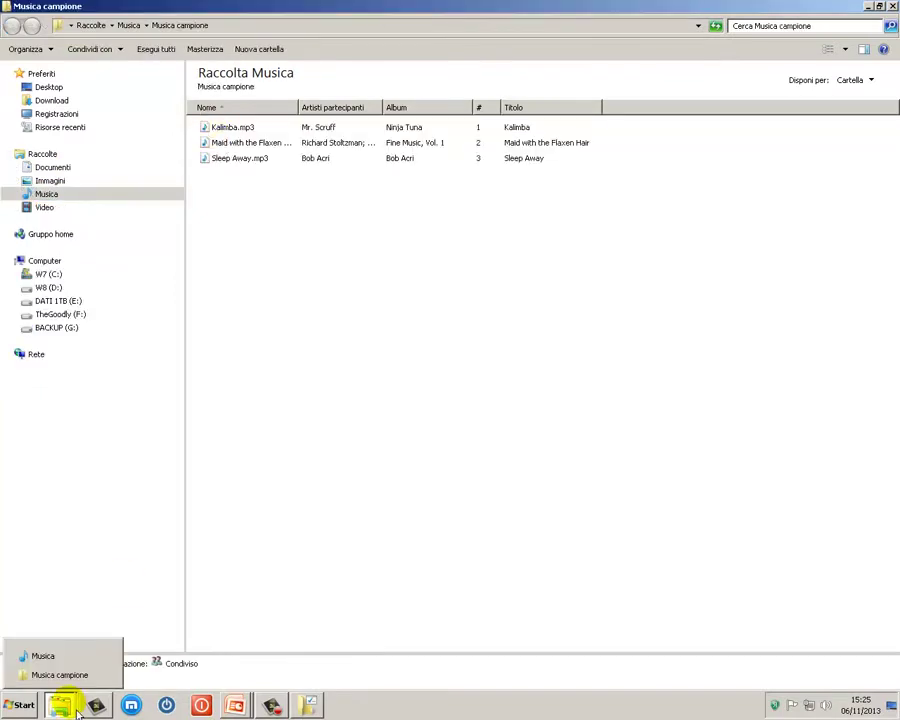
click(50, 660)
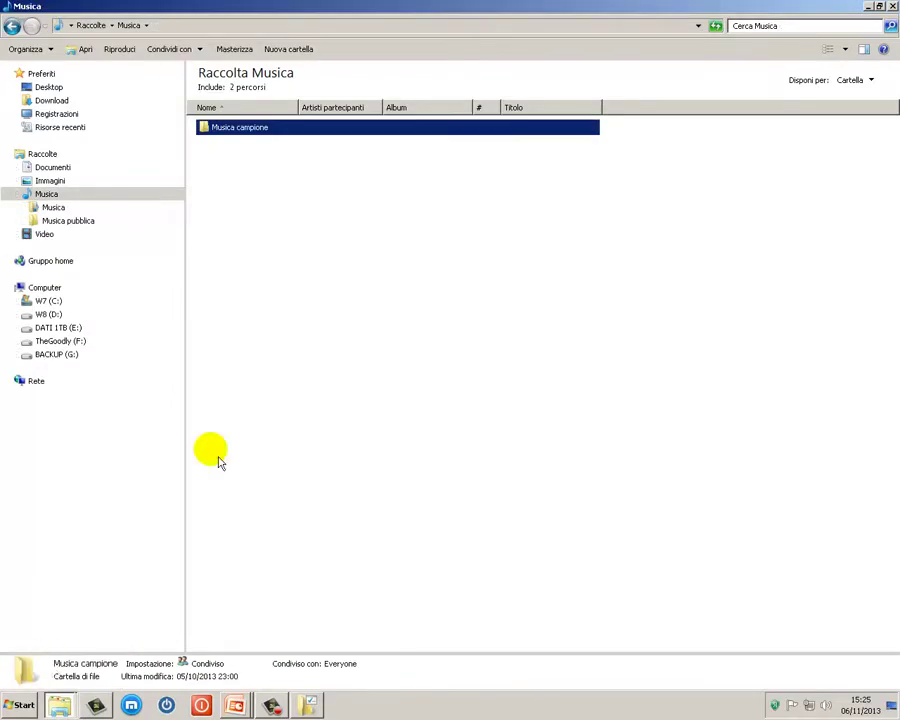
click(879, 6)
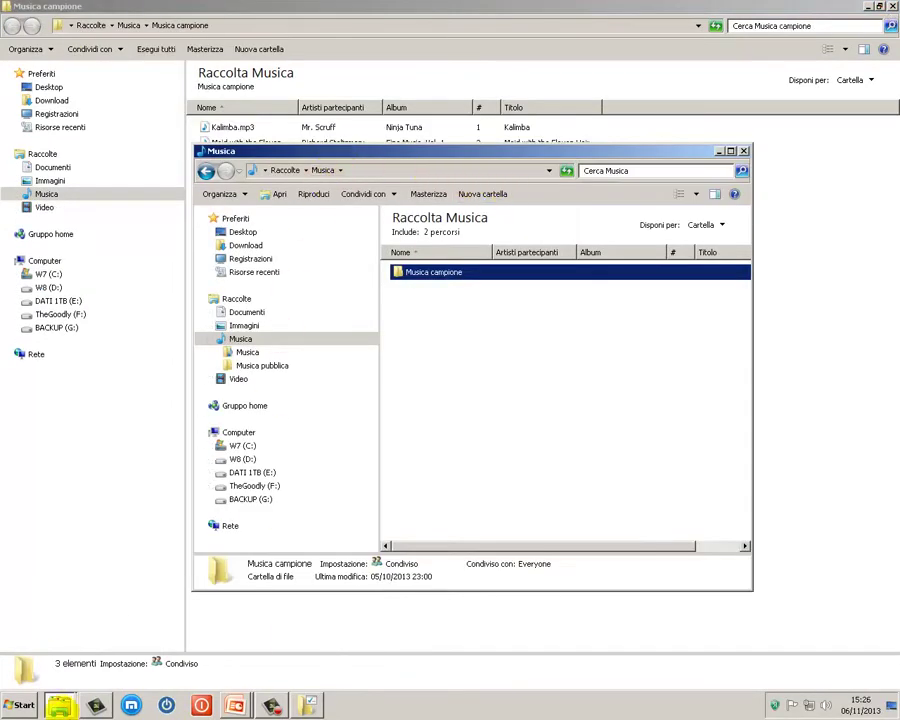
click(58, 705)
click(60, 672)
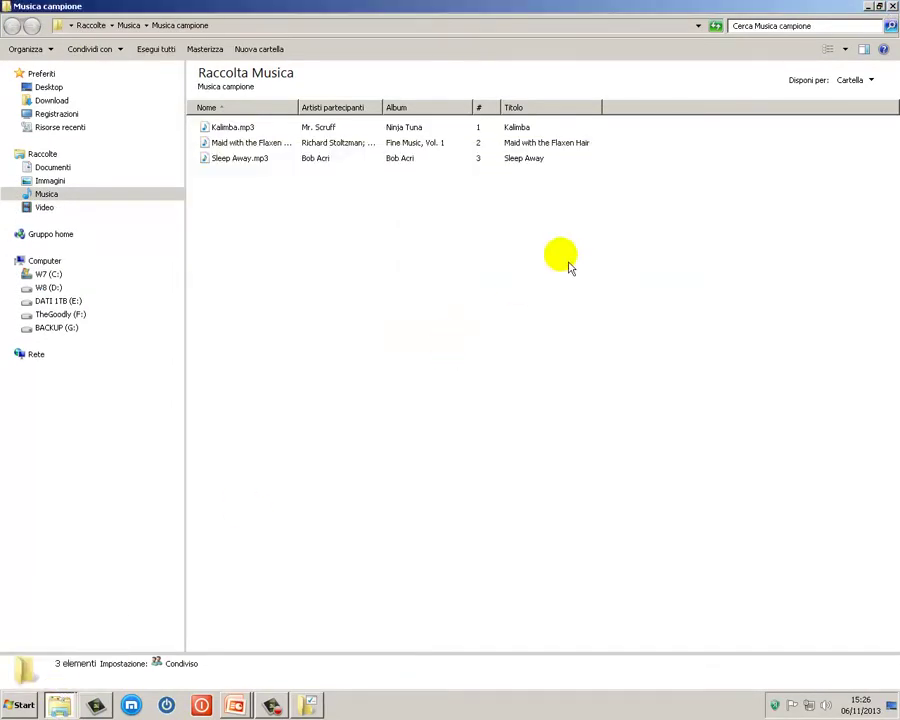
click(879, 6)
drag(729, 157, 585, 65)
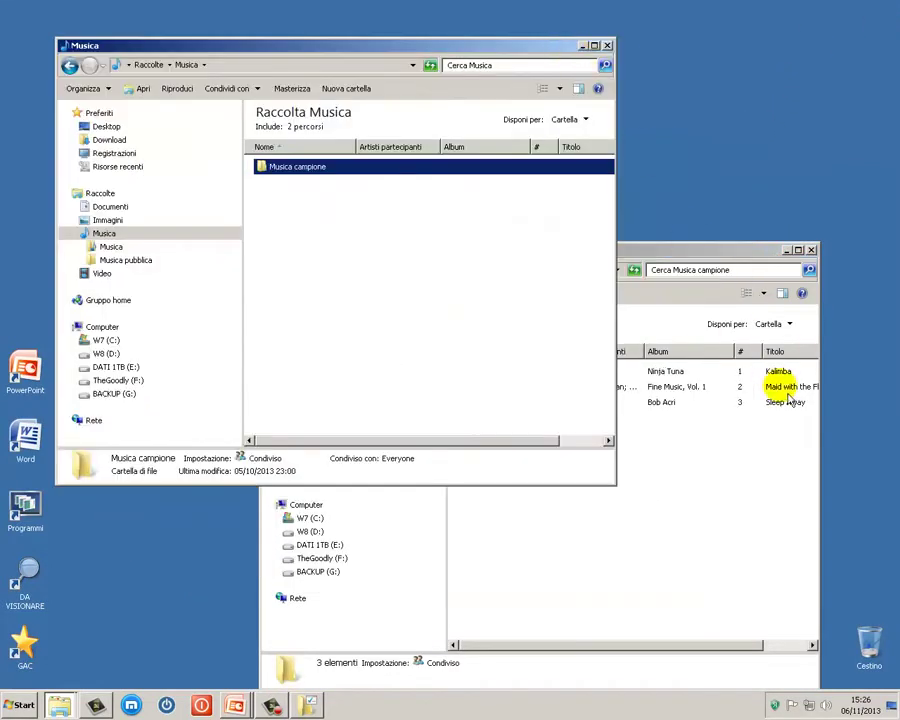
click(715, 247)
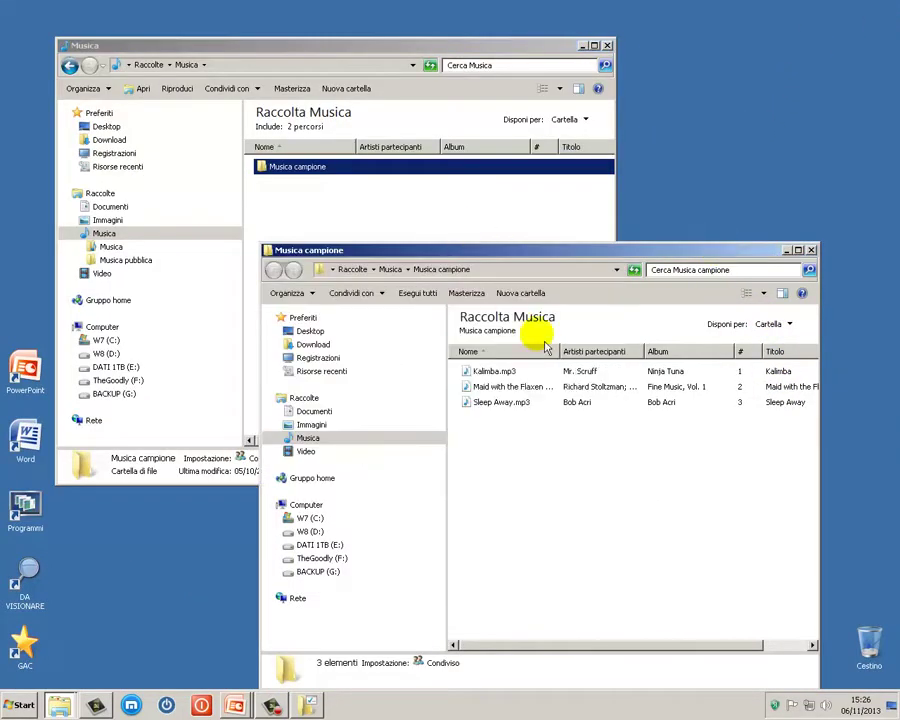
- Apply the option to open folders in a single window, and close the Musica campione and Musica windows
click(305, 705)
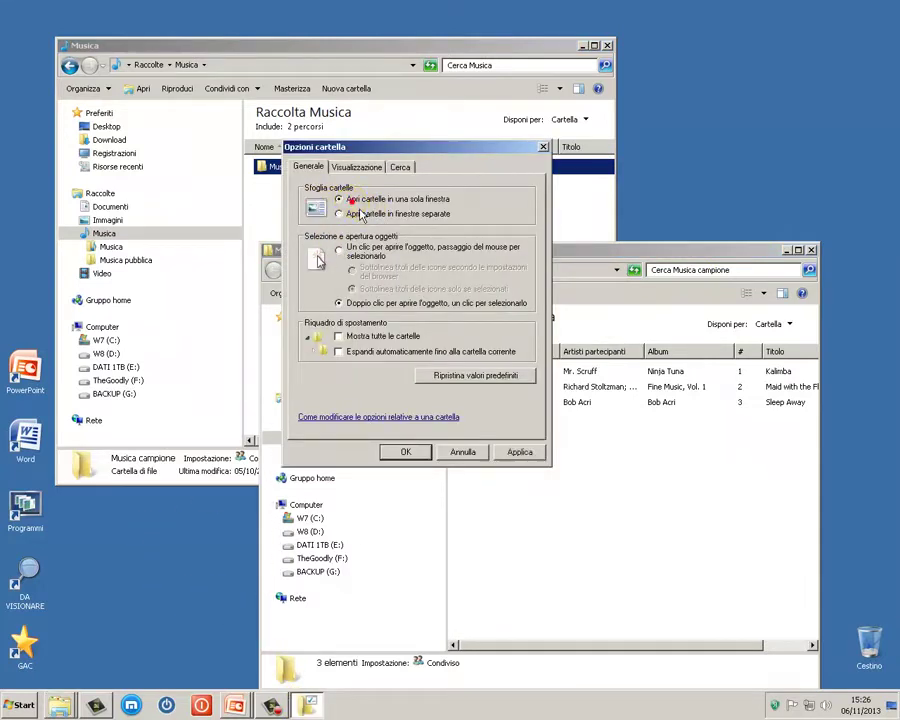
click(519, 451)
click(811, 250)
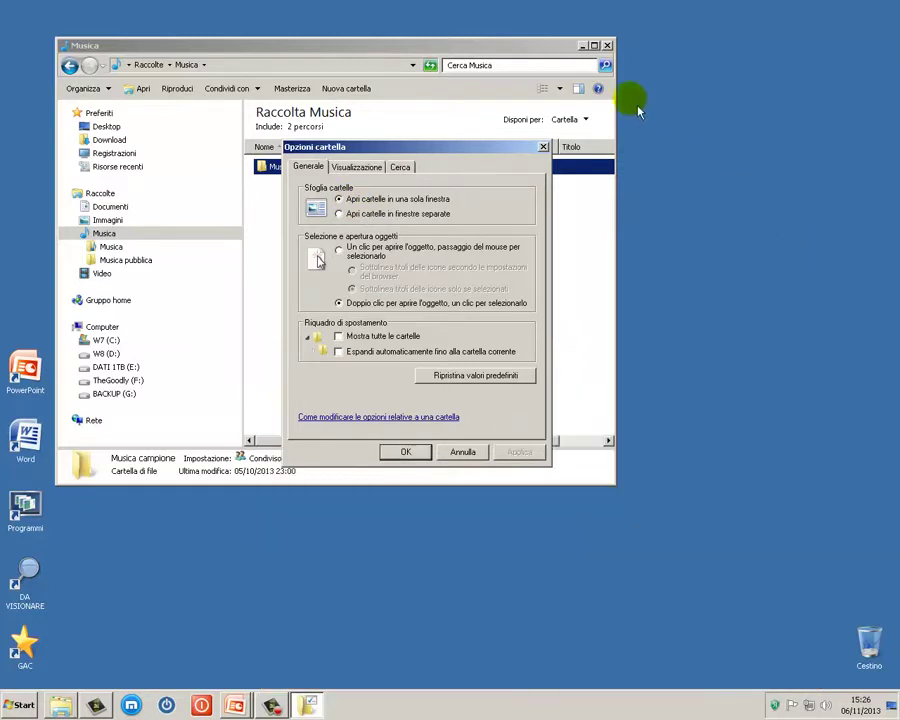
click(608, 46)
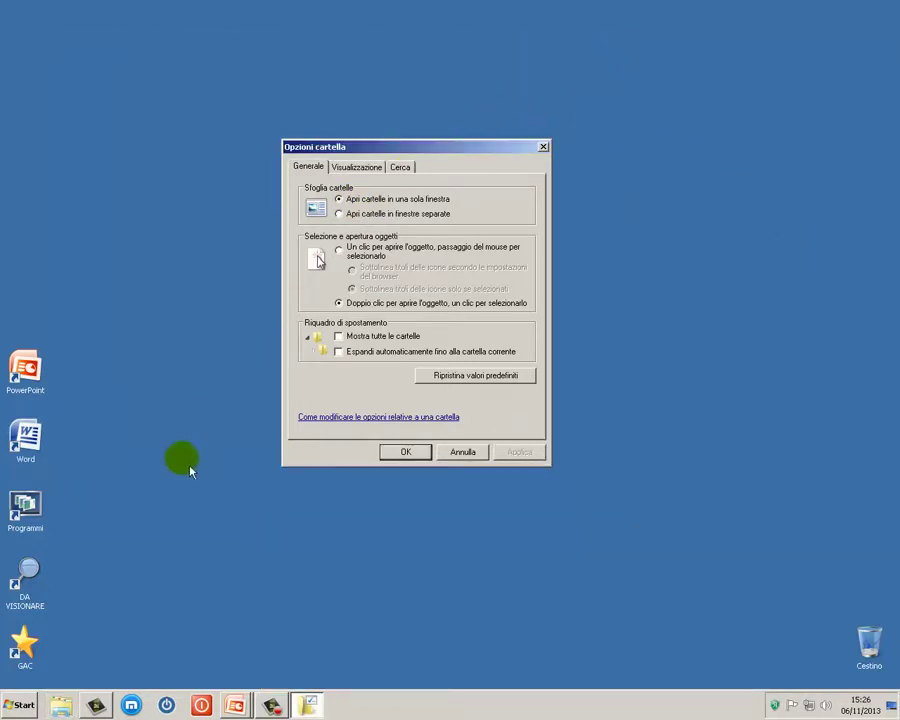
- Open a maximized library window and browse through Musica to Musica campione to check the single-window behaviour
click(72, 708)
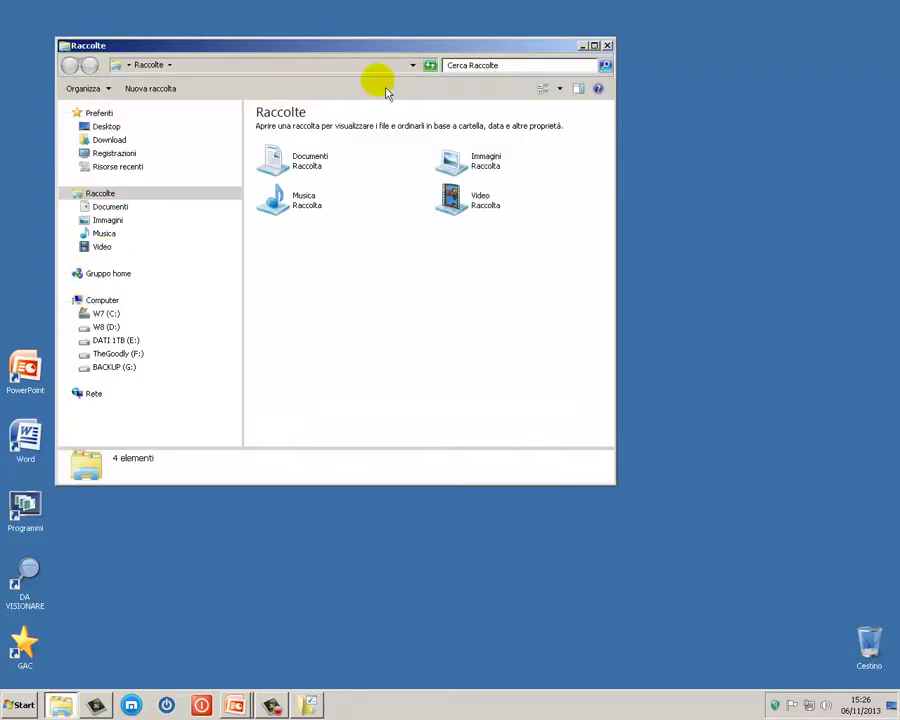
click(596, 44)
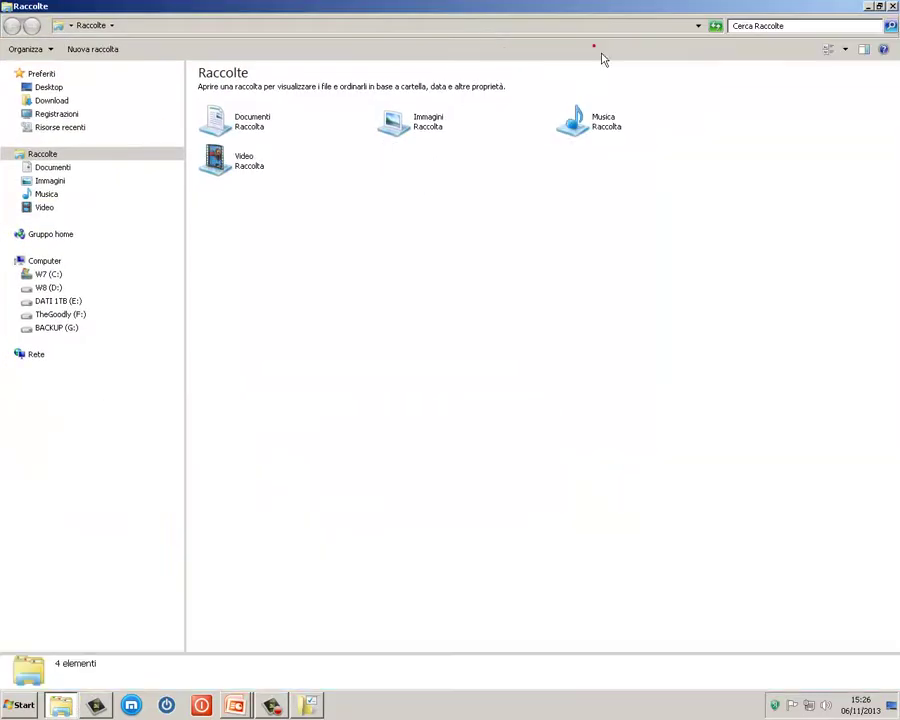
click(40, 211)
click(46, 195)
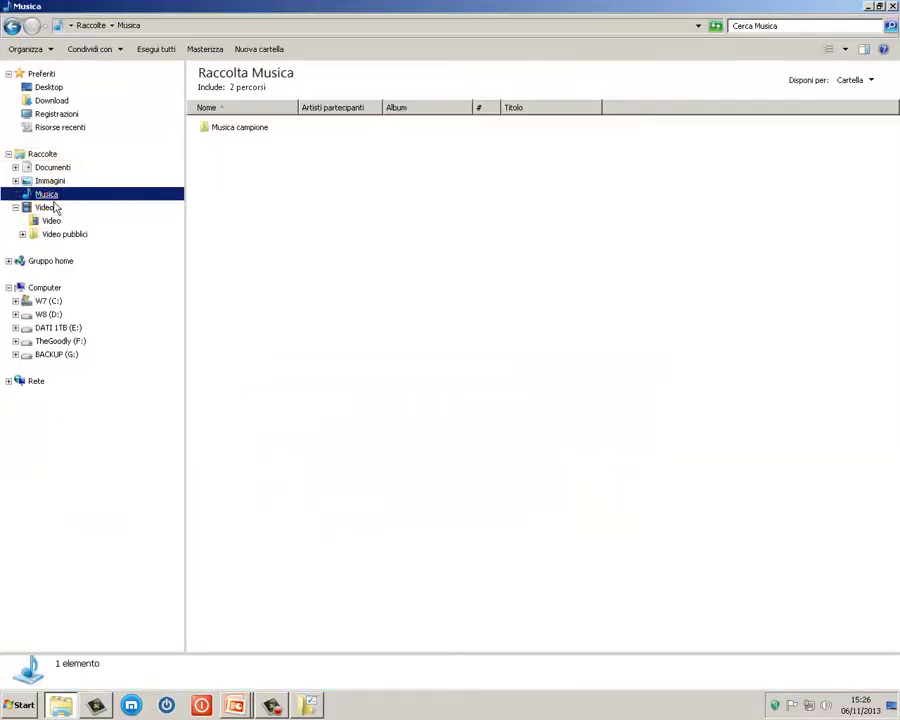
double_click(234, 129)
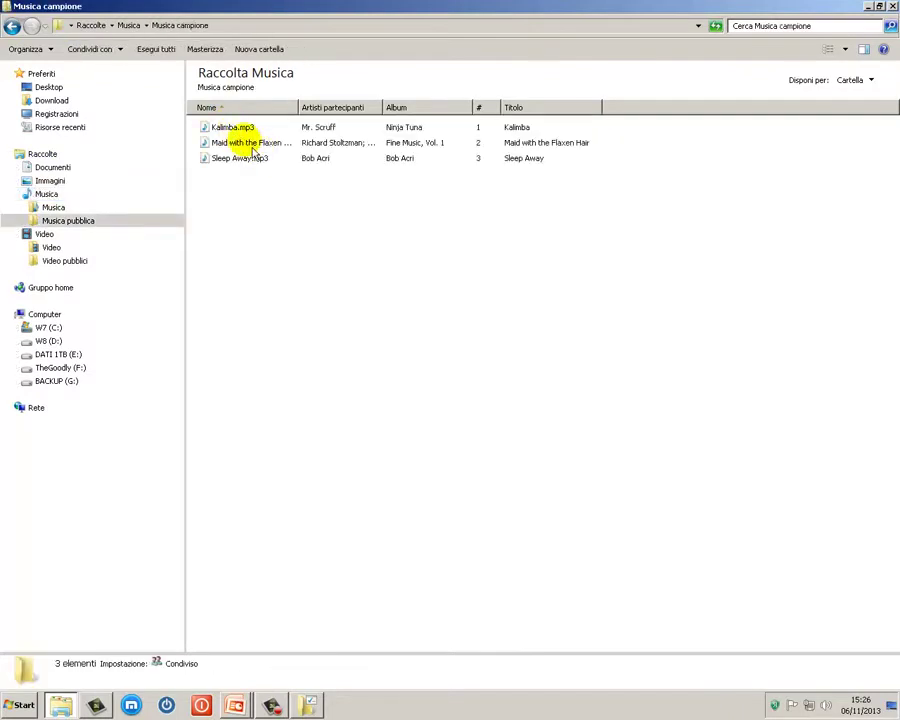
click(238, 129)
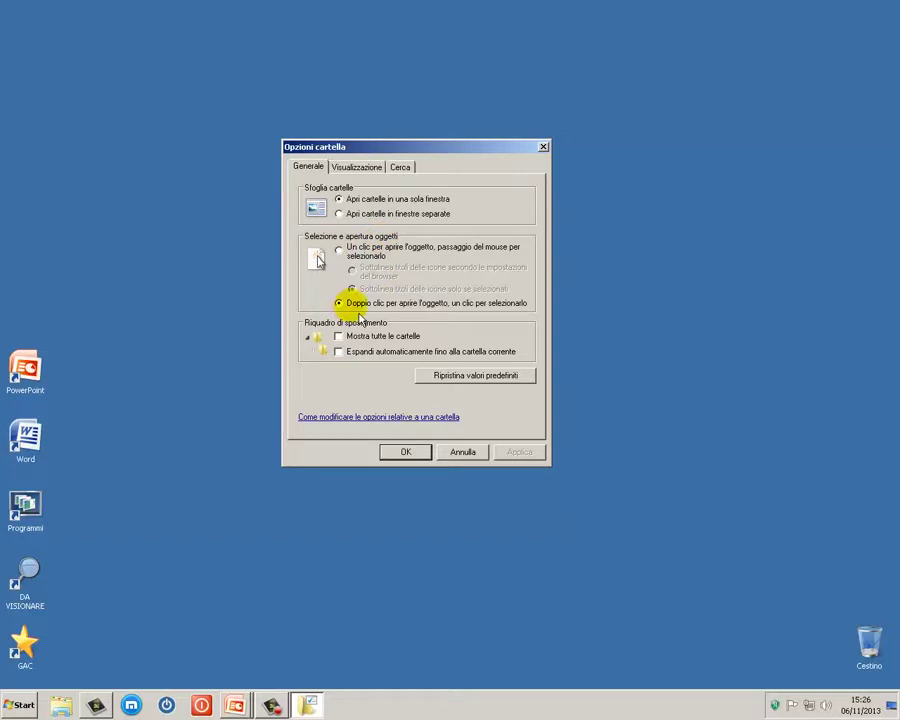
- Reopen Musica campione from the Musica library and select Kalimba.mp3 to check the double-click opening mode
click(62, 705)
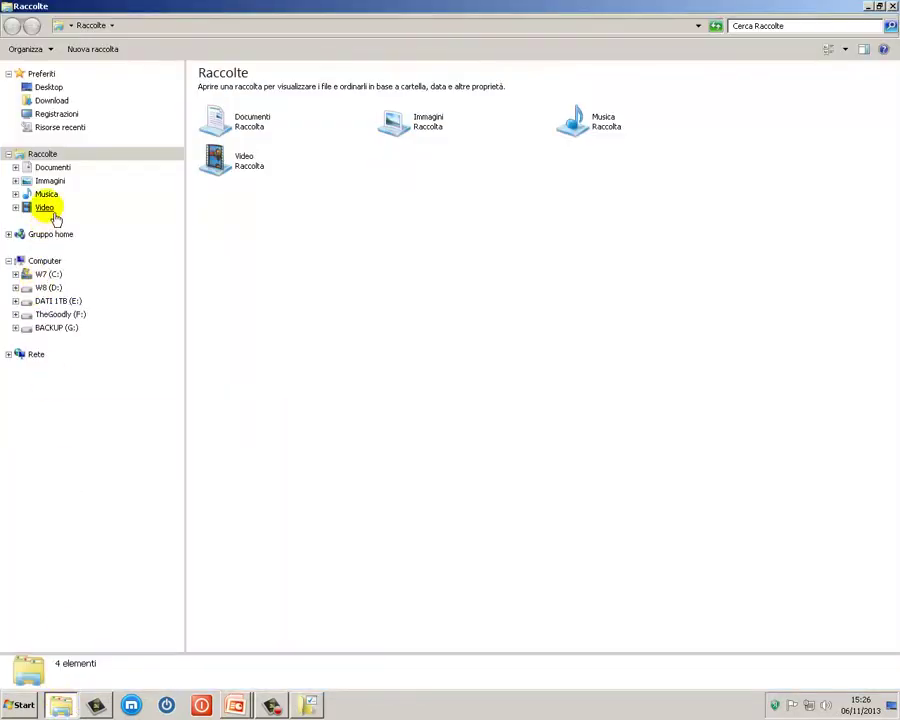
click(46, 194)
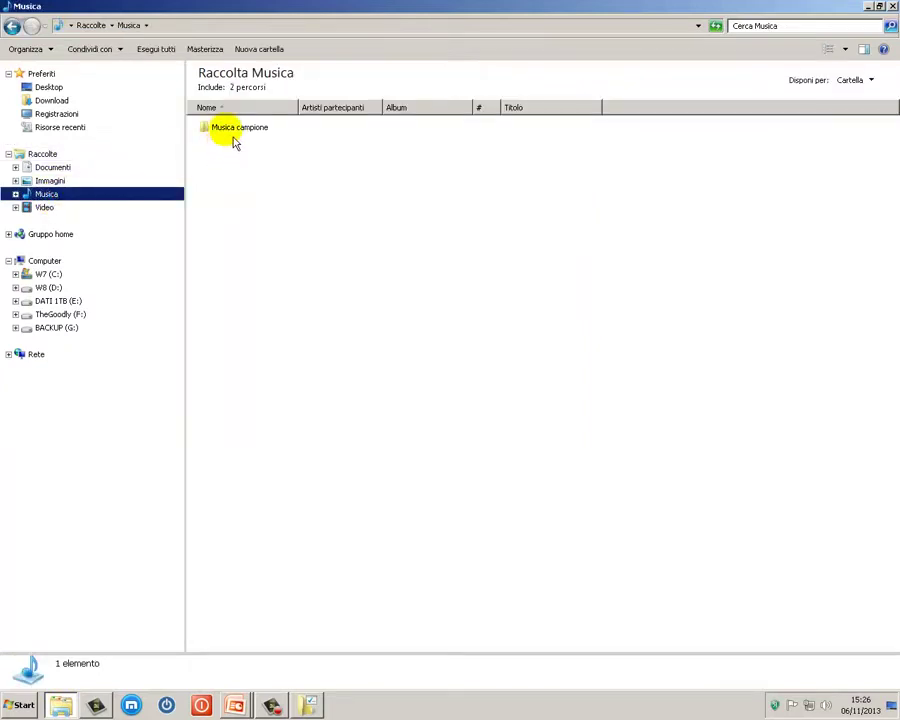
mouse_move(233, 141)
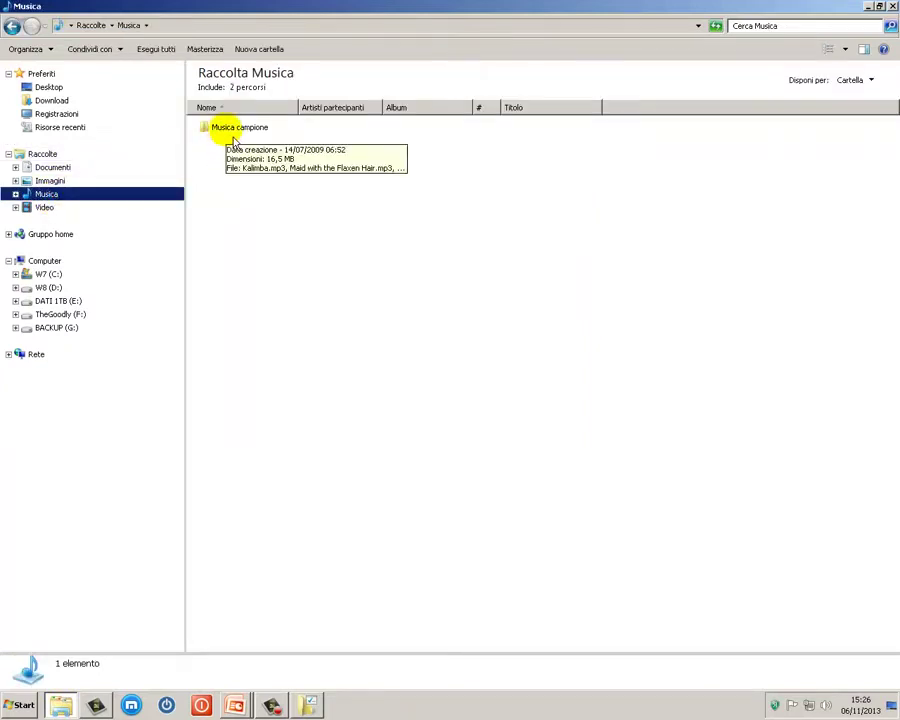
double_click(232, 136)
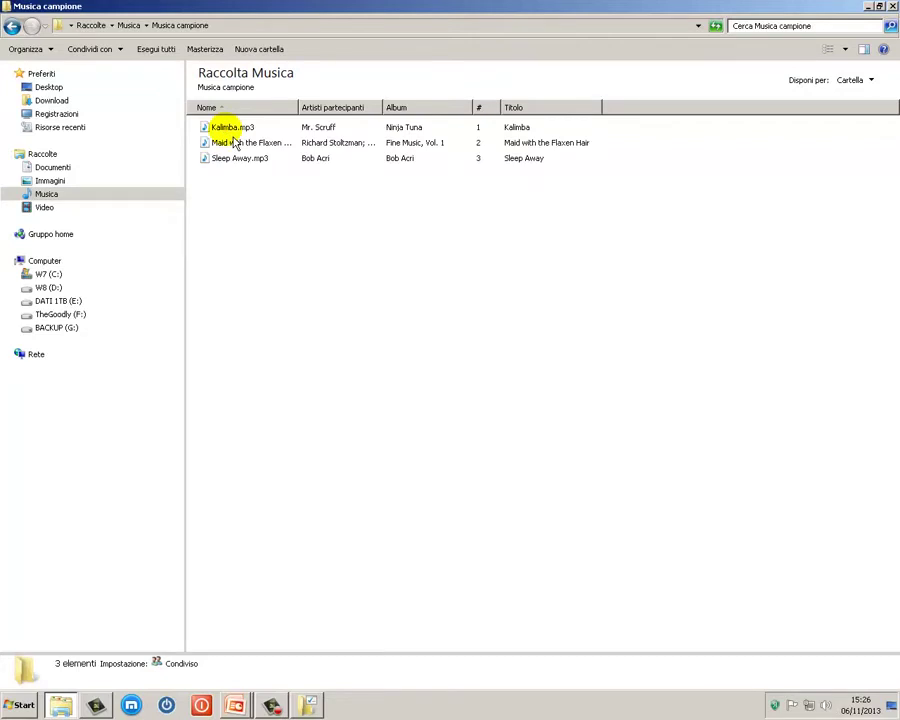
click(230, 130)
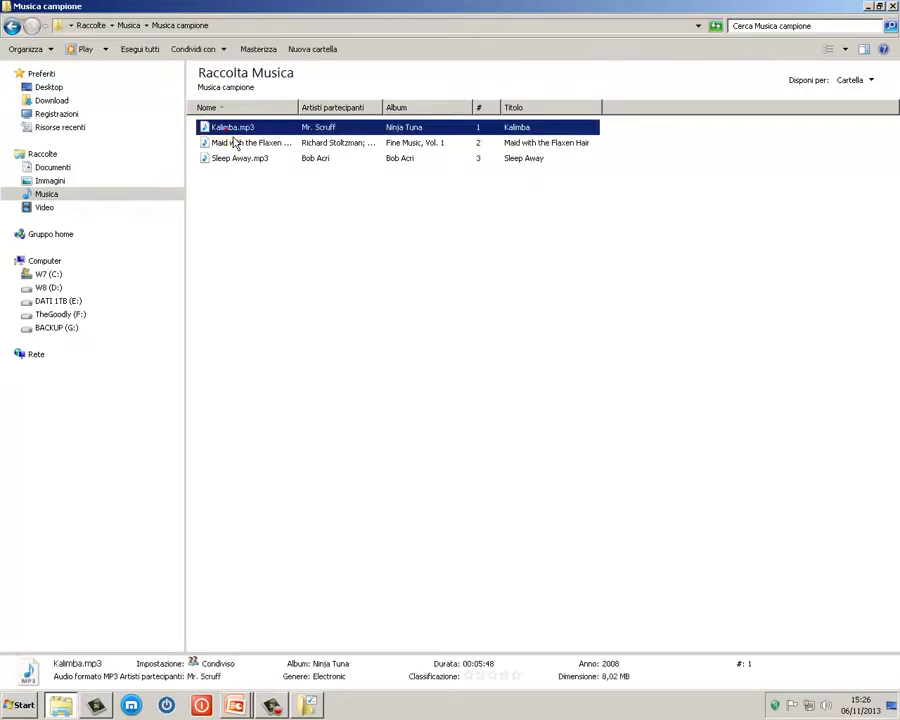
mouse_move(239, 141)
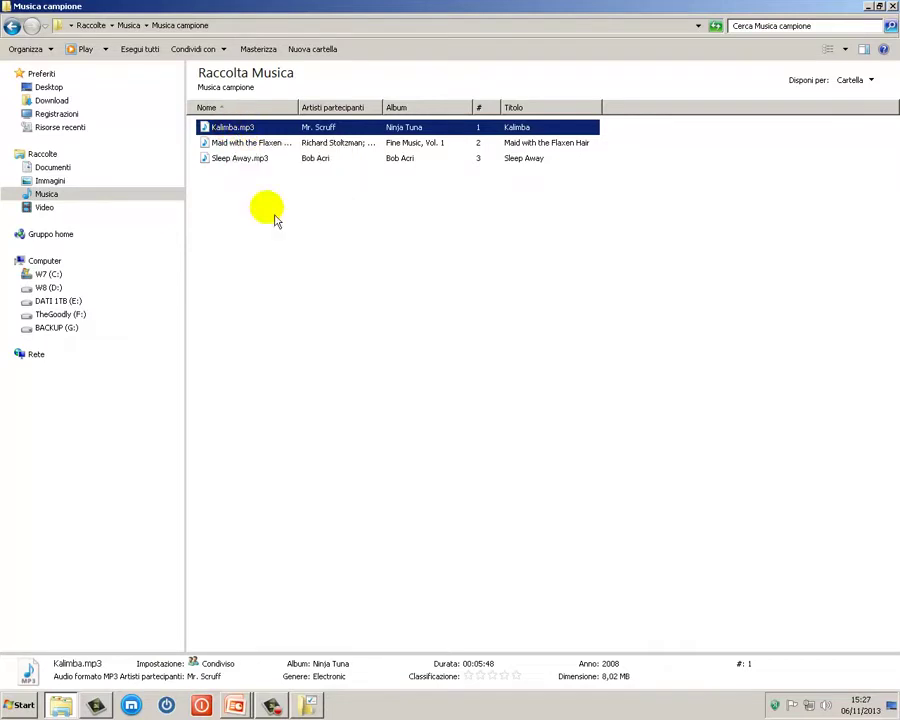
- Set the folder options to open items with a single click and select them by pointing, and apply the change
click(309, 703)
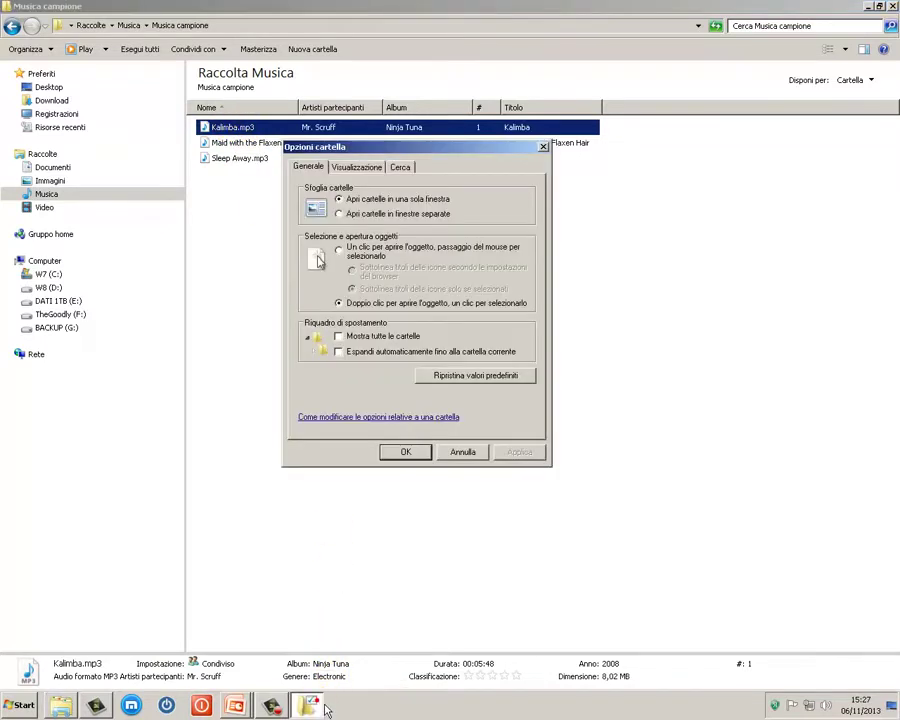
click(340, 250)
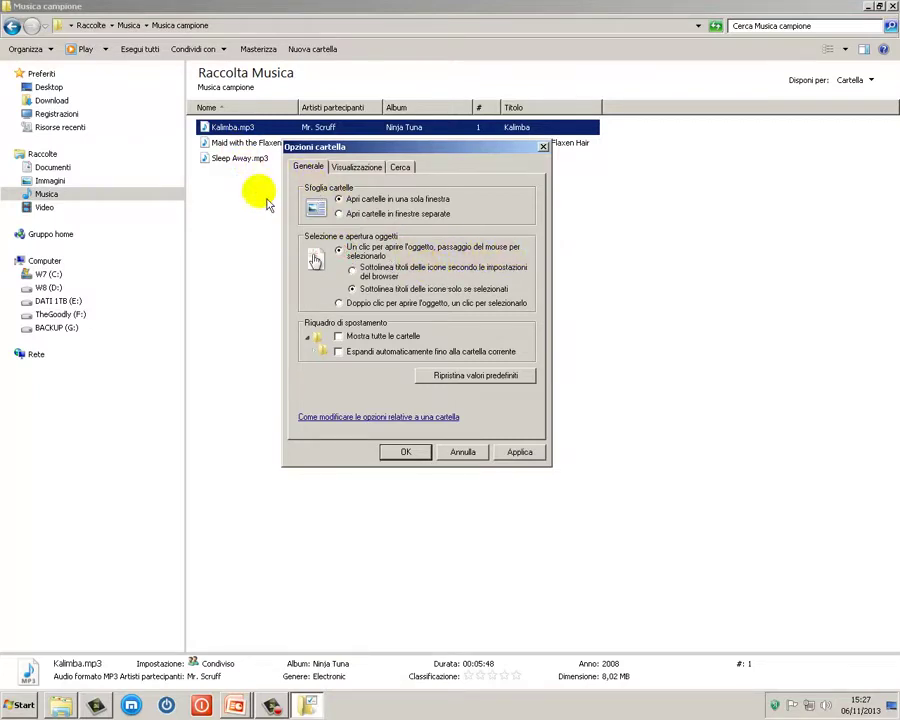
click(519, 452)
key(Return)
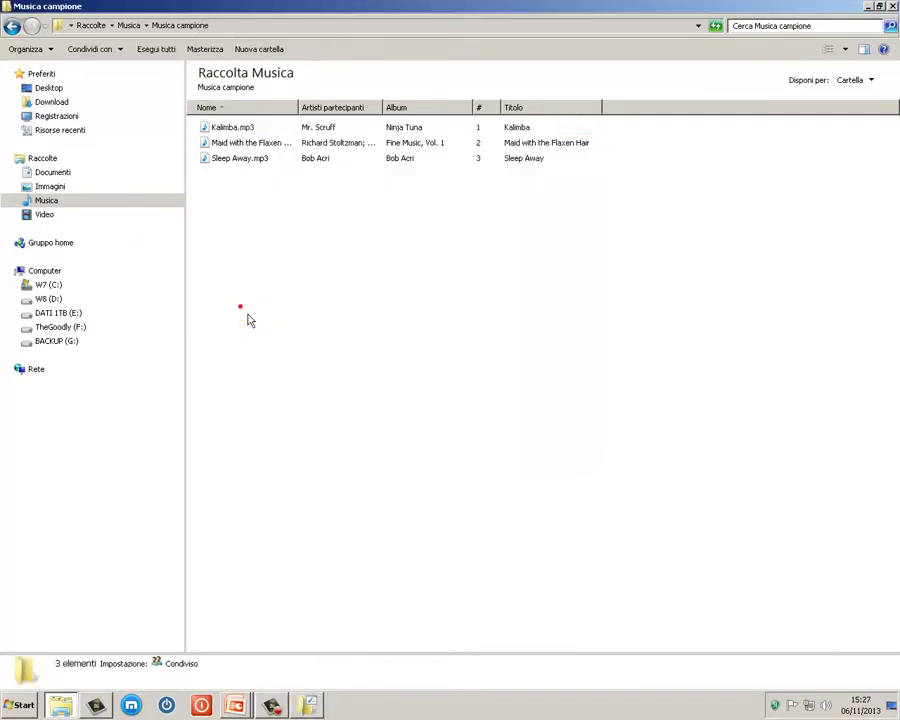
- Play Kalimba.mp3 with the single-click opening mode, and close the media player
mouse_move(246, 151)
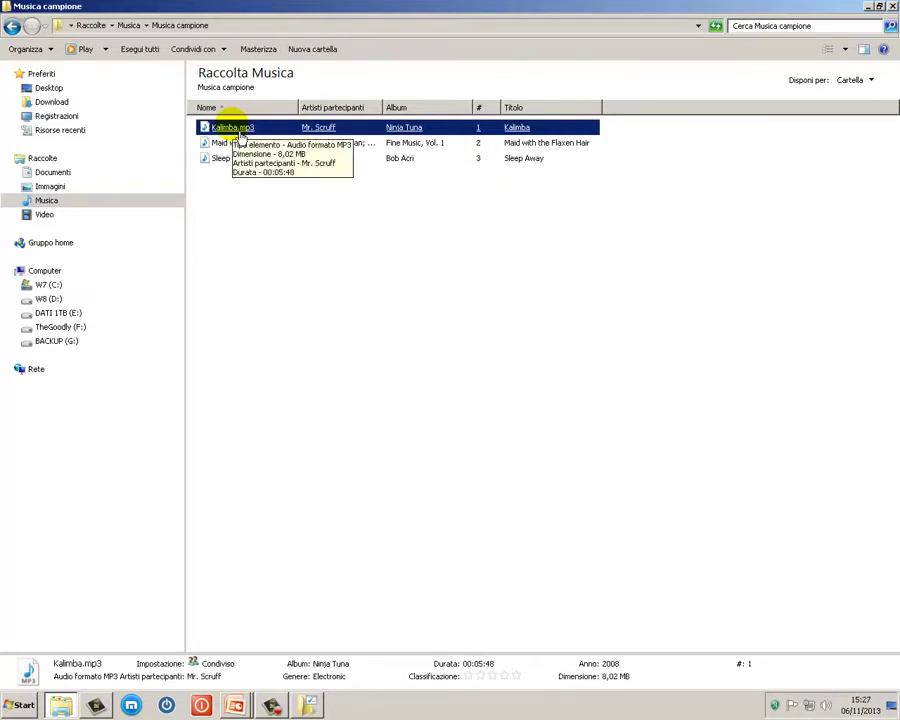
click(238, 132)
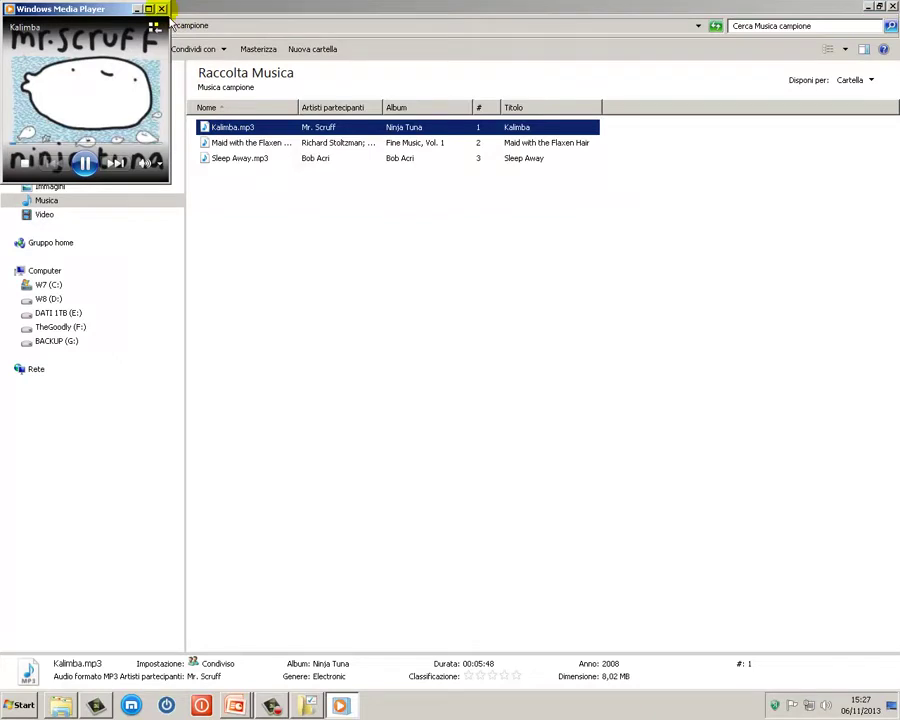
click(162, 10)
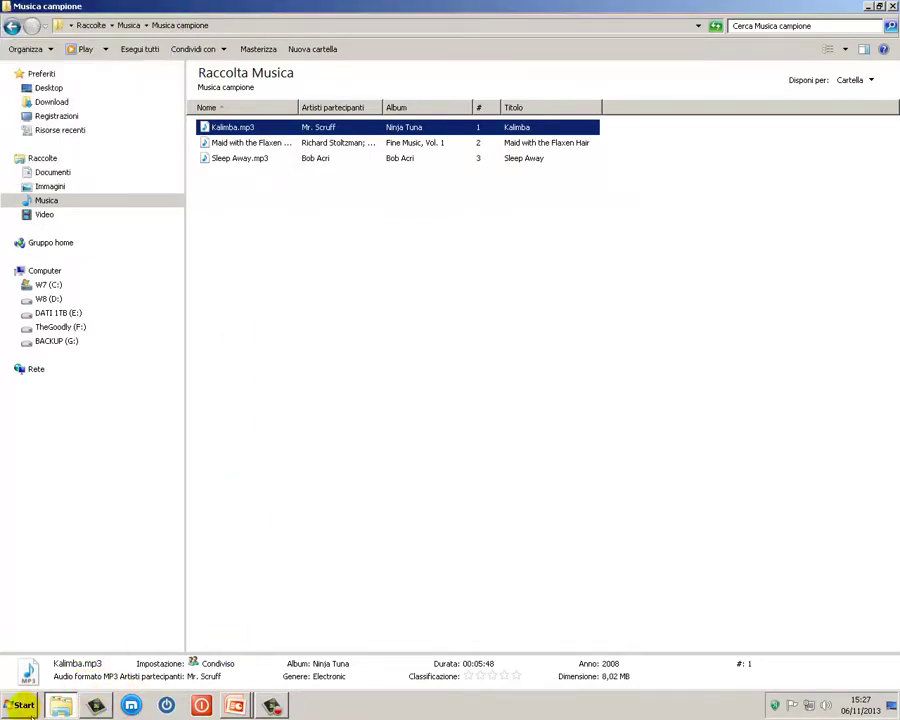
- Reopen the folder options from the Control Panel and examine the icon title underlining choices for single-click opening
click(18, 705)
click(220, 442)
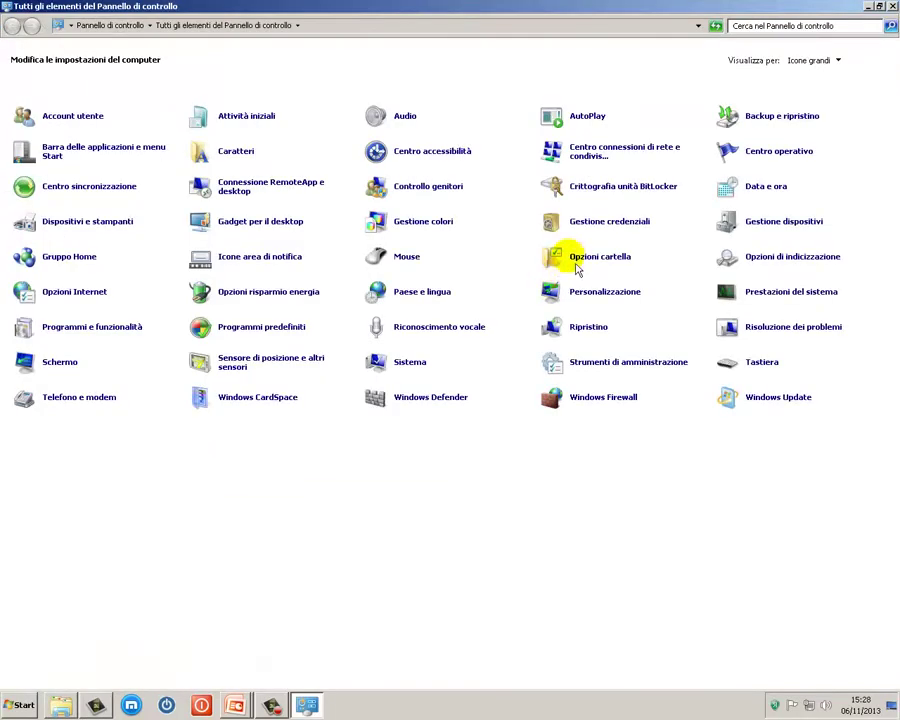
click(578, 262)
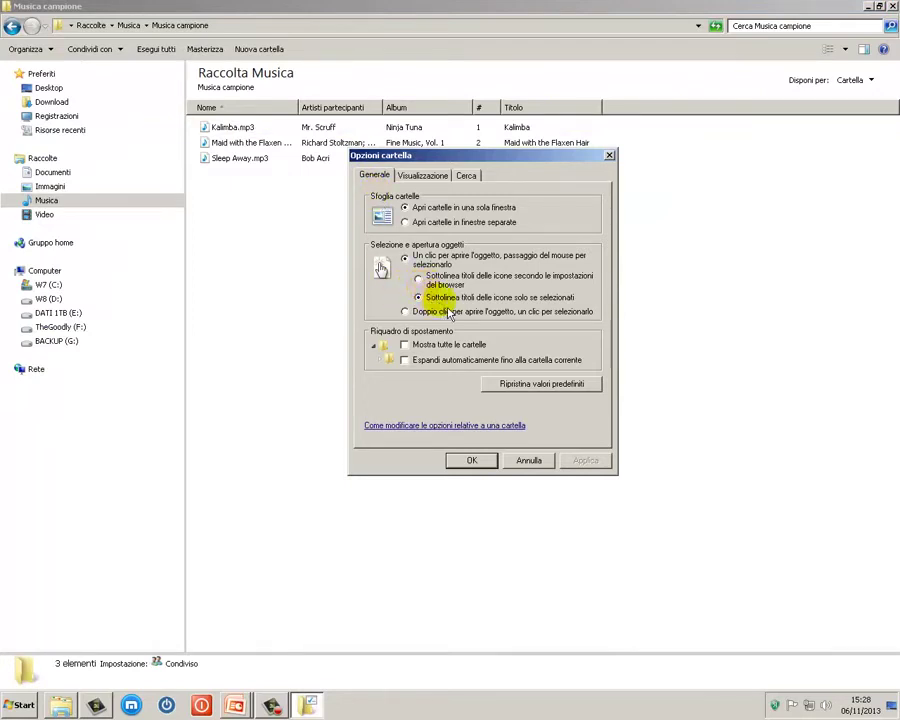
click(418, 277)
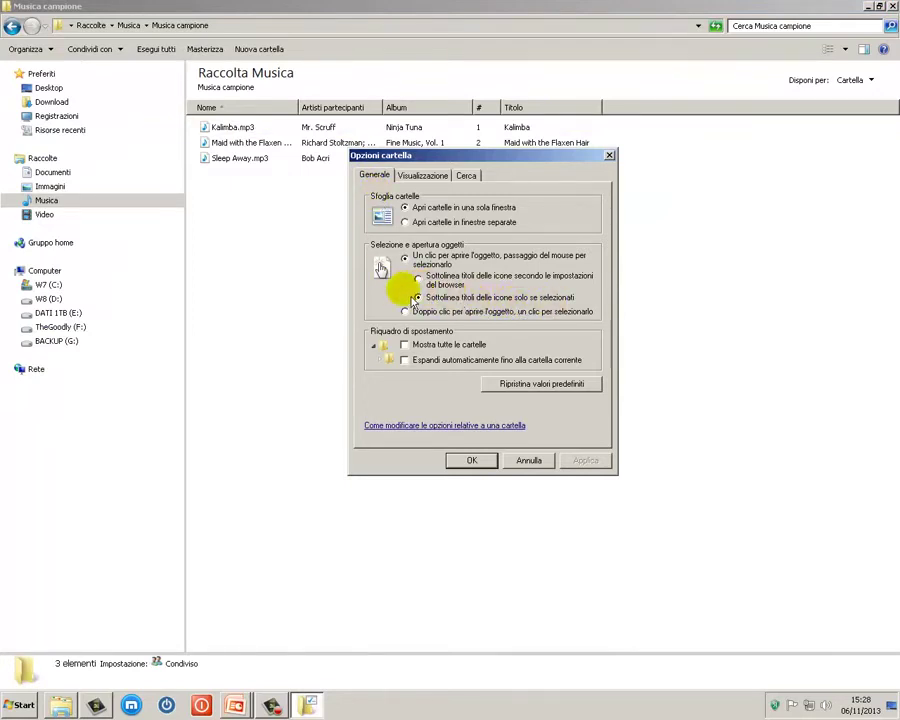
- Apply icon title underlining according to the browser settings, and reopen Musica campione from the Musica library to check the file titles
click(585, 461)
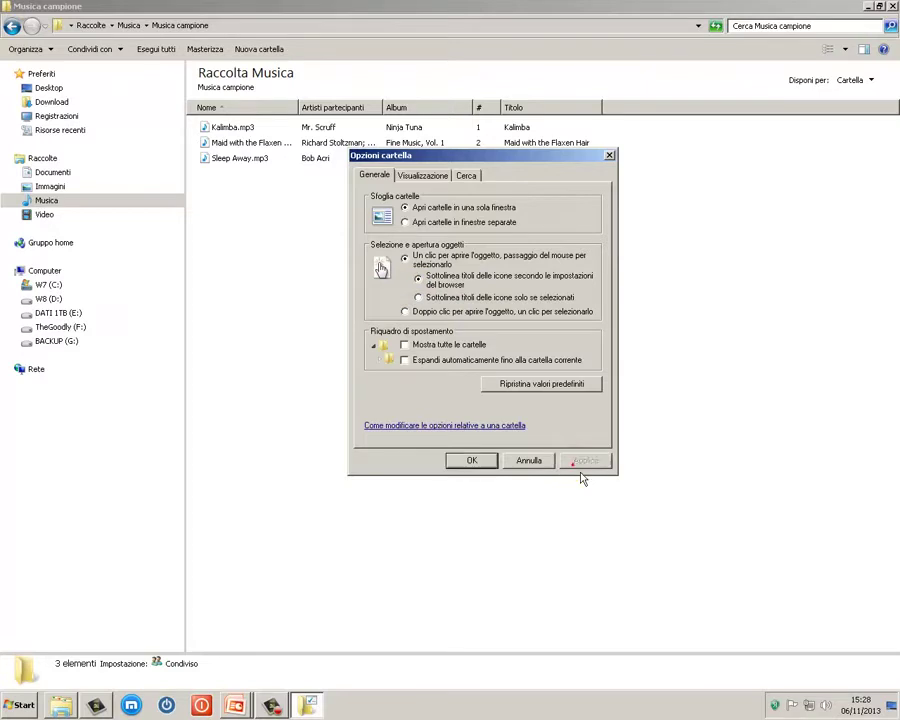
click(46, 201)
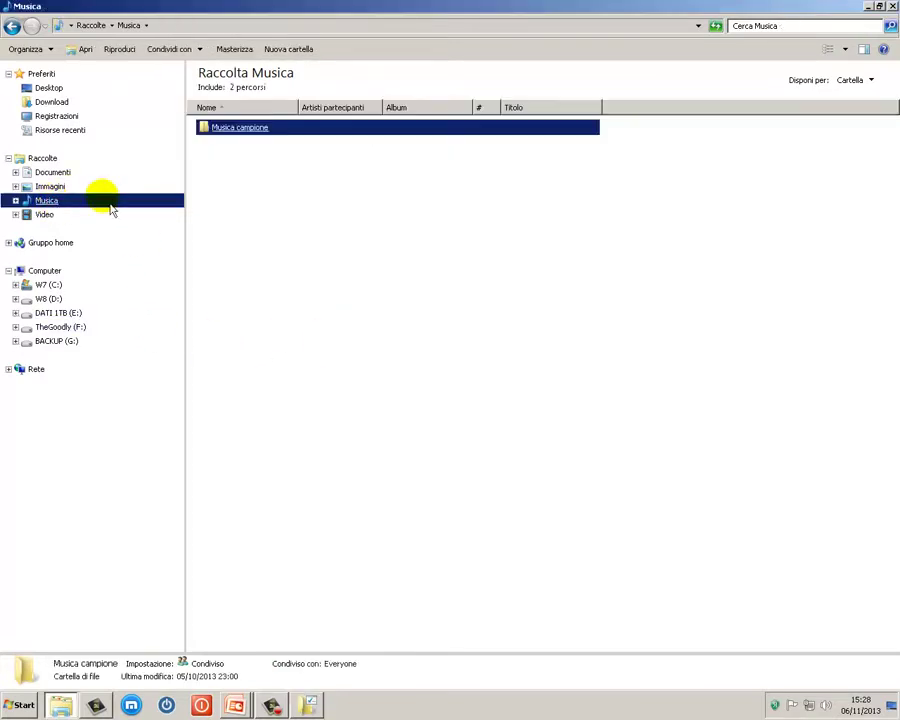
click(231, 138)
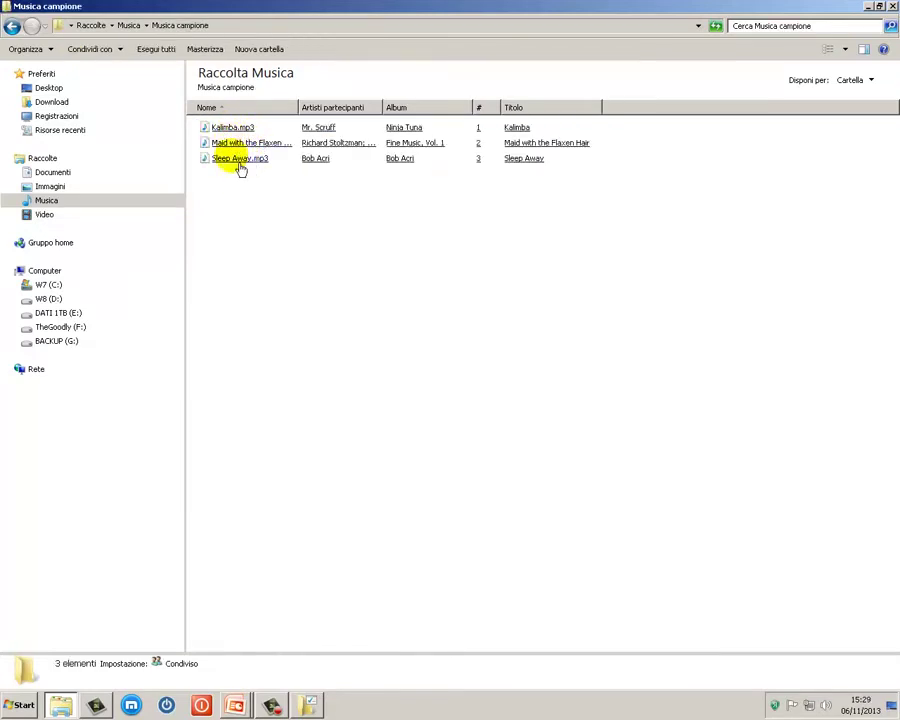
click(241, 161)
click(243, 144)
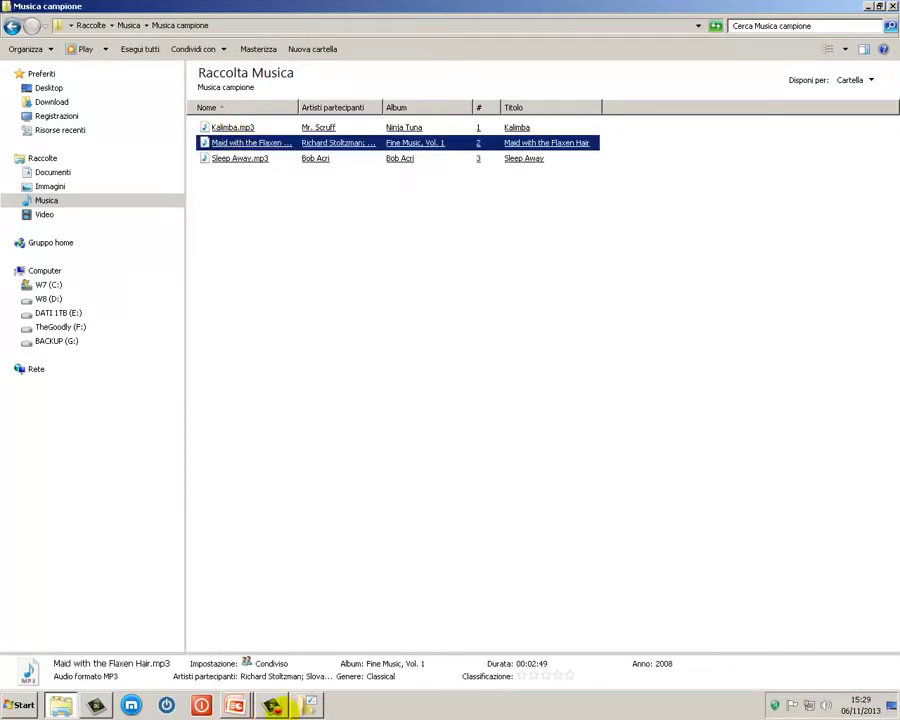
- Set items to open with a double click, enable showing all folders and automatic expansion to the current folder, and apply each change
click(307, 705)
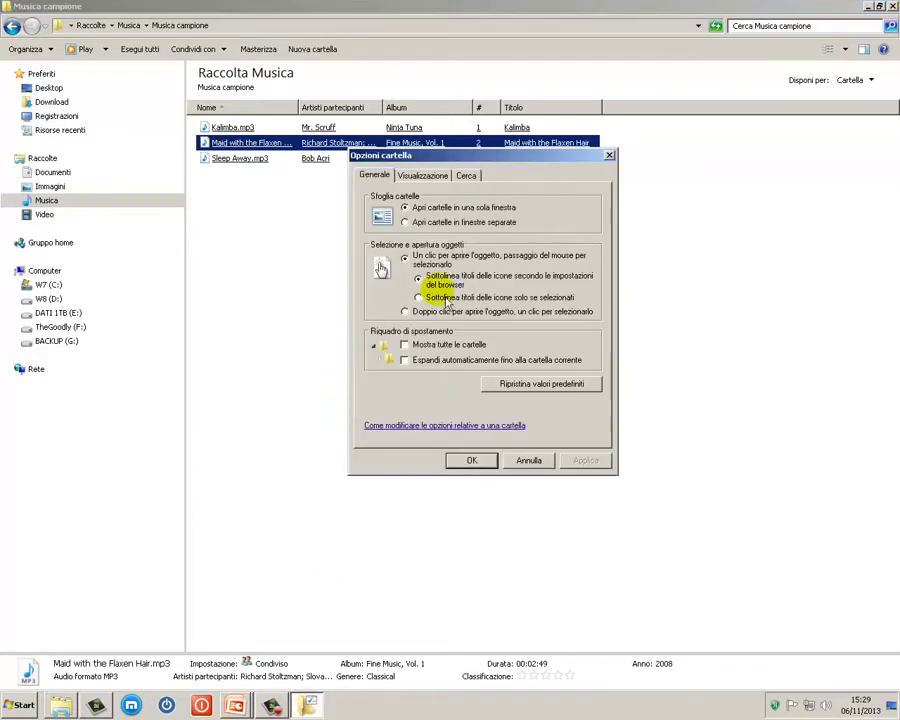
click(408, 311)
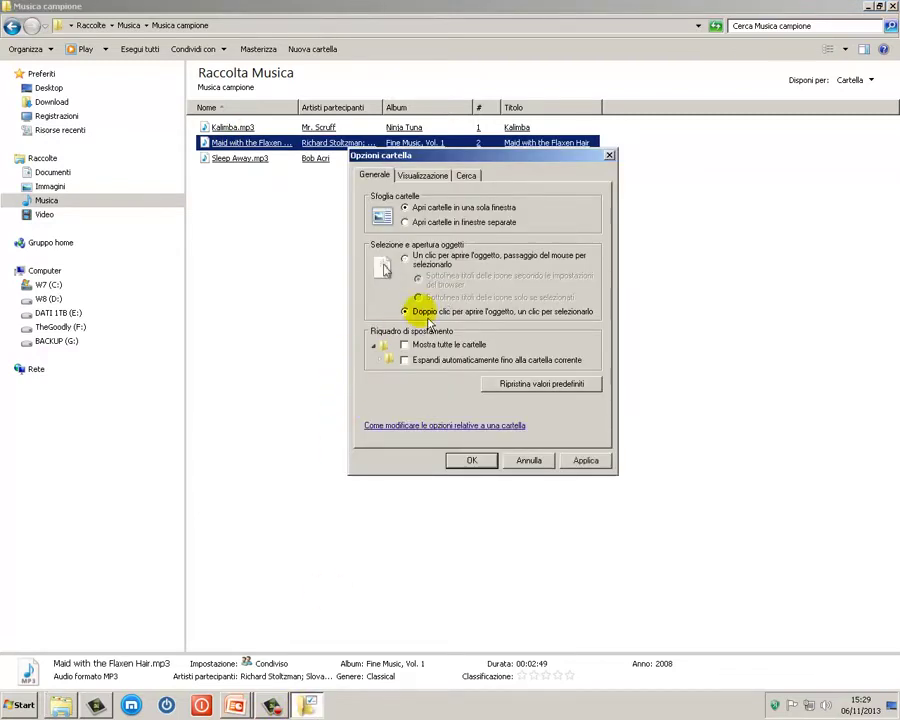
click(580, 460)
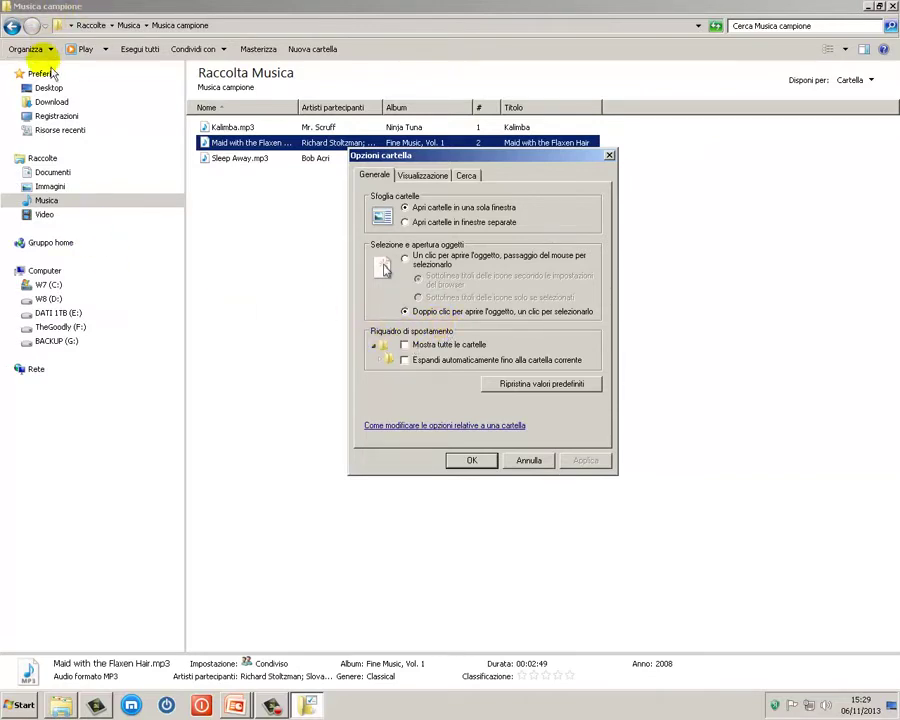
click(403, 345)
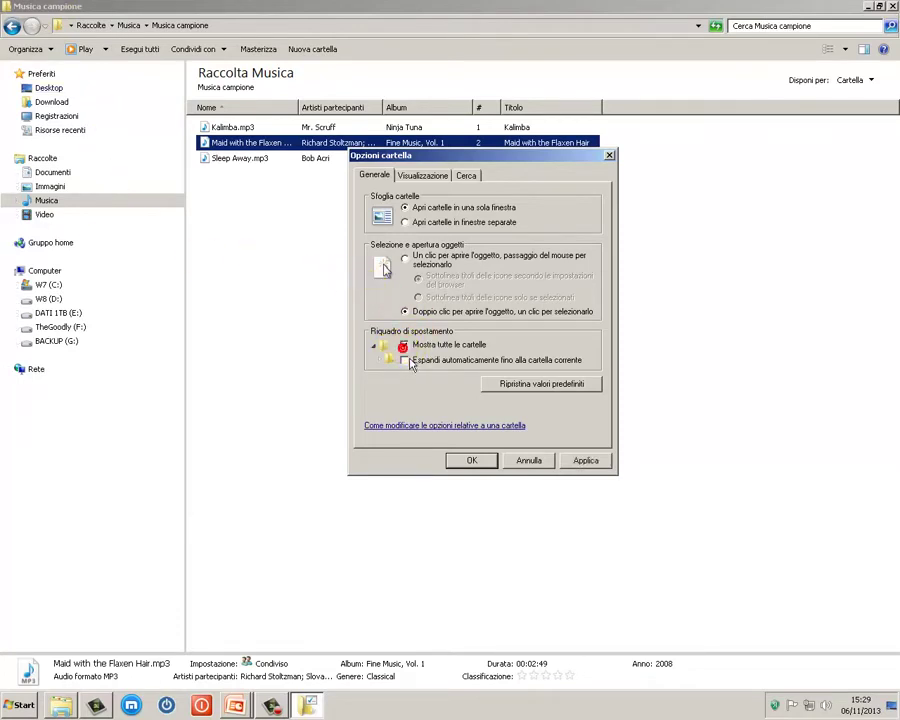
click(586, 461)
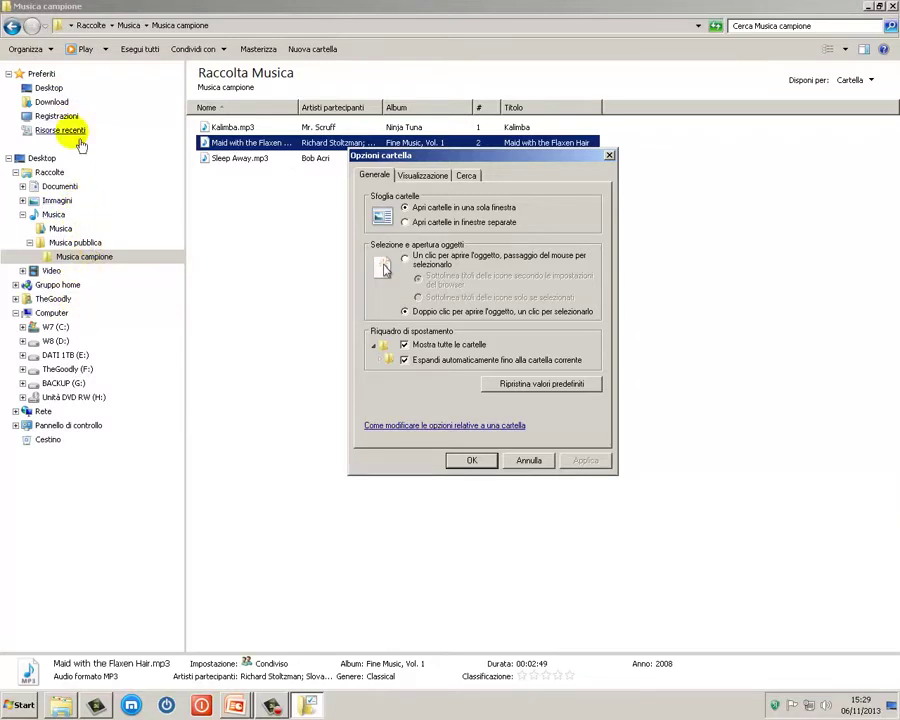
- Hide the navigation pane through the Musica campione window's layout options, and show it again
click(27, 48)
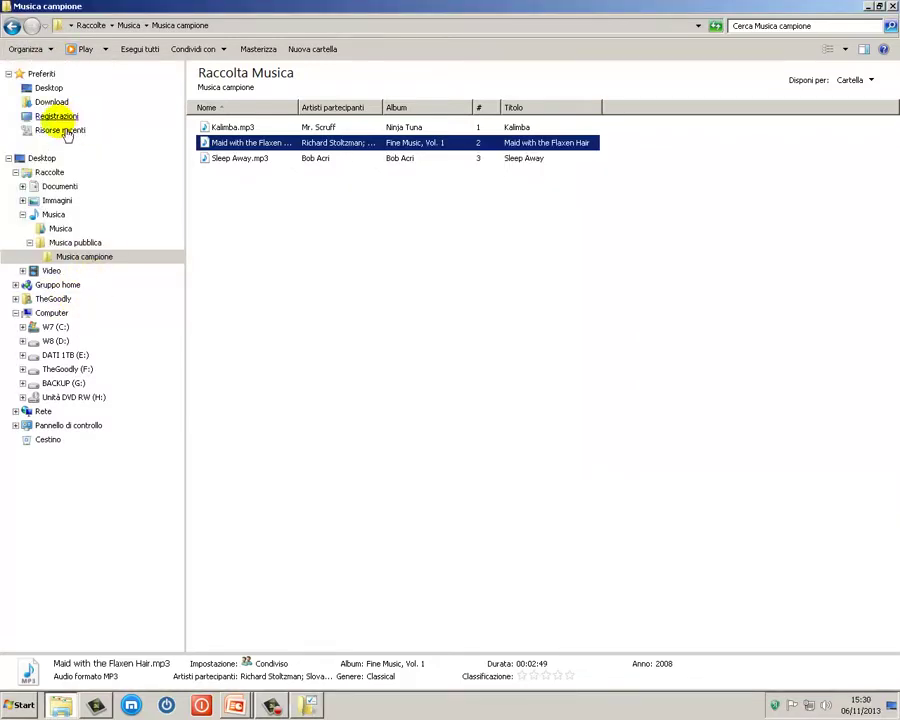
click(52, 52)
mouse_move(42, 156)
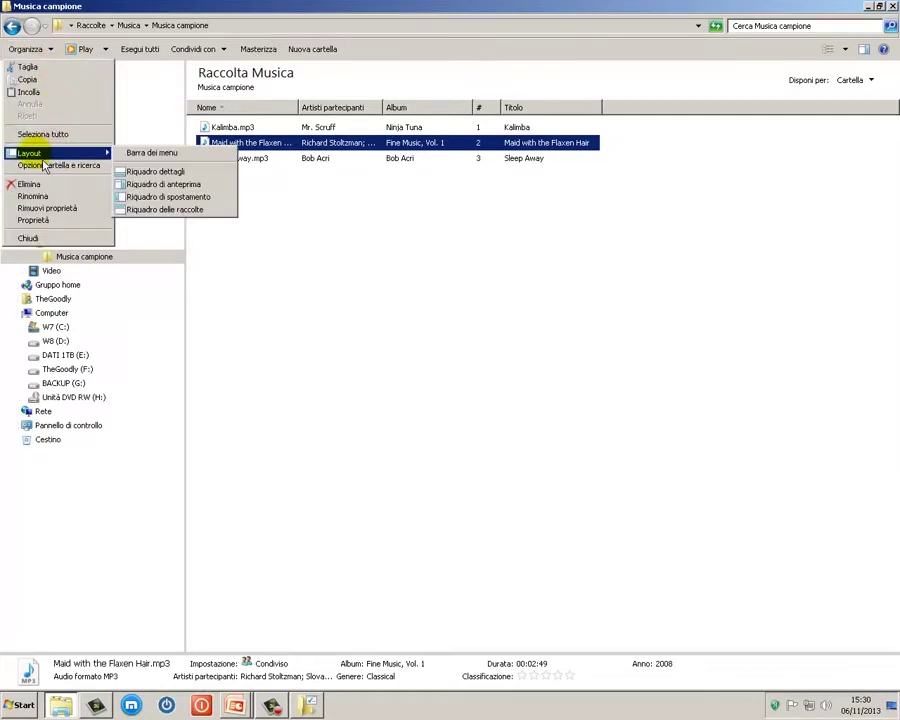
click(160, 200)
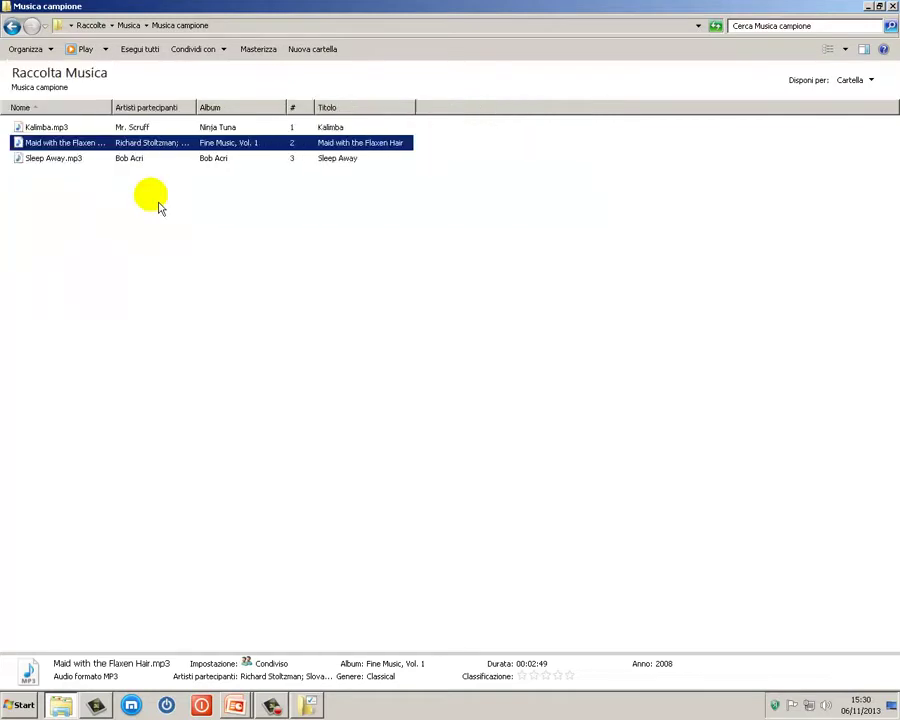
click(50, 49)
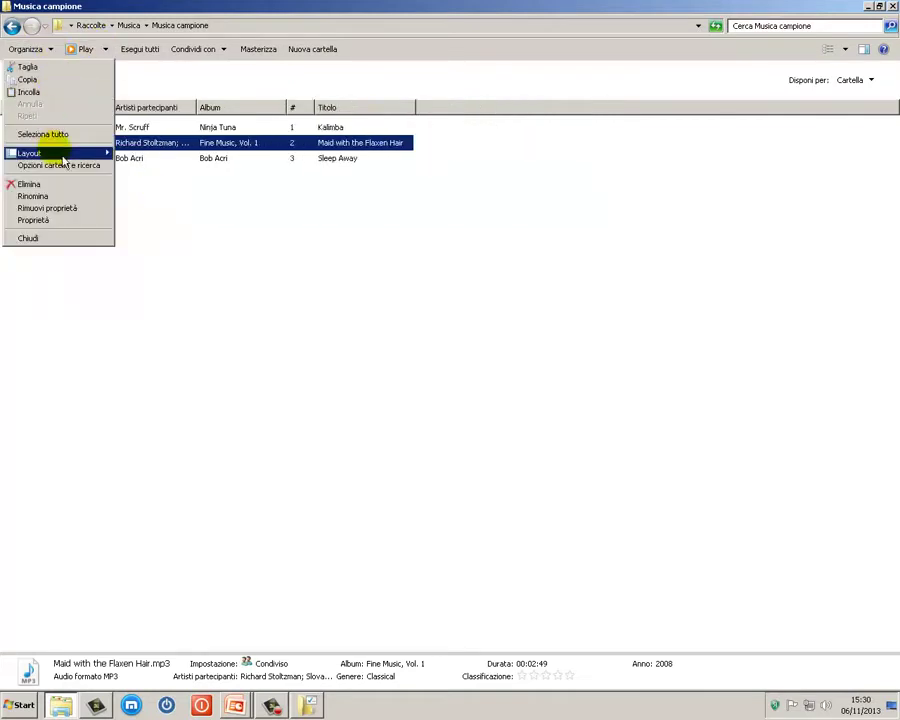
mouse_move(45, 152)
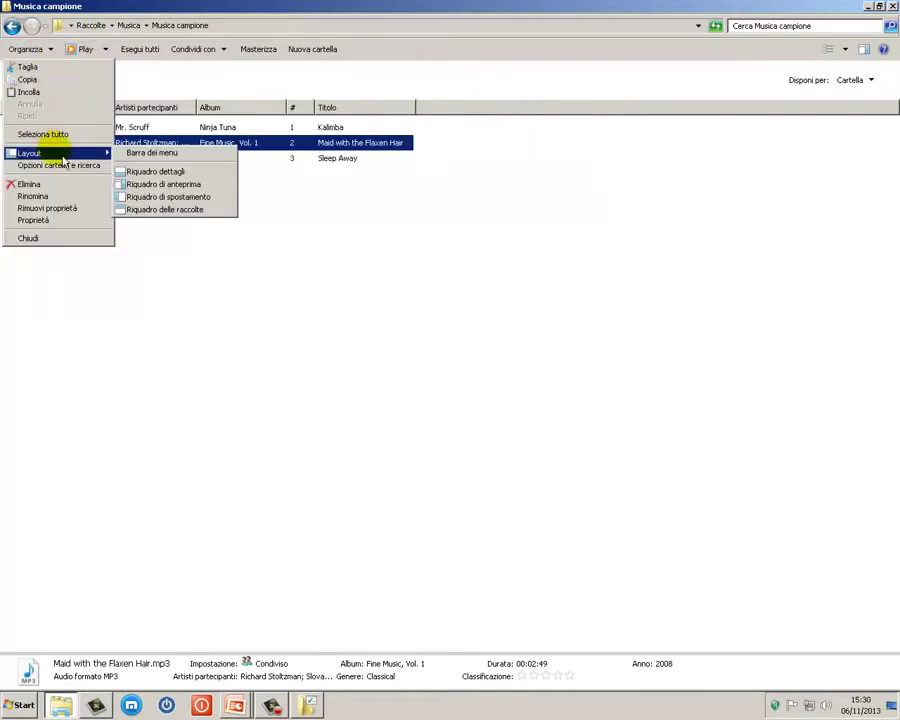
click(164, 199)
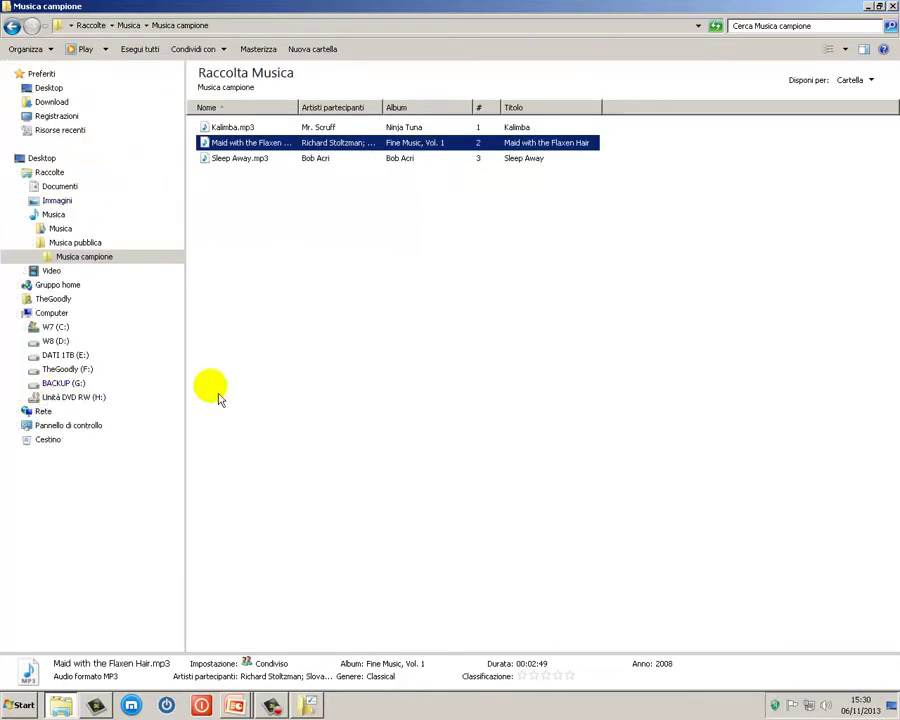
- Restore the default values of the general folder options and apply them
click(314, 706)
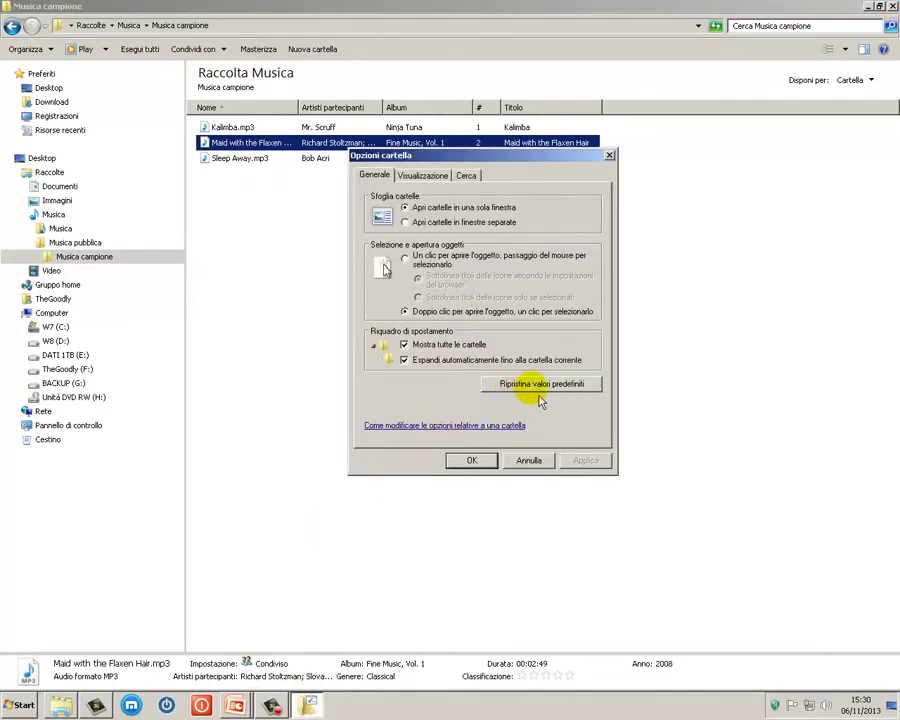
click(541, 388)
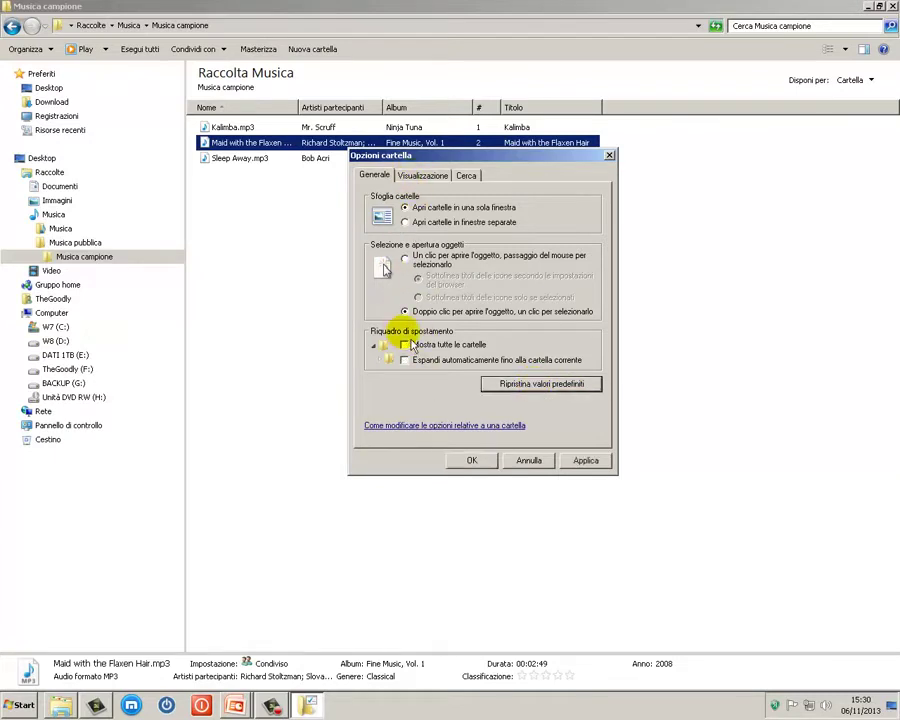
click(588, 461)
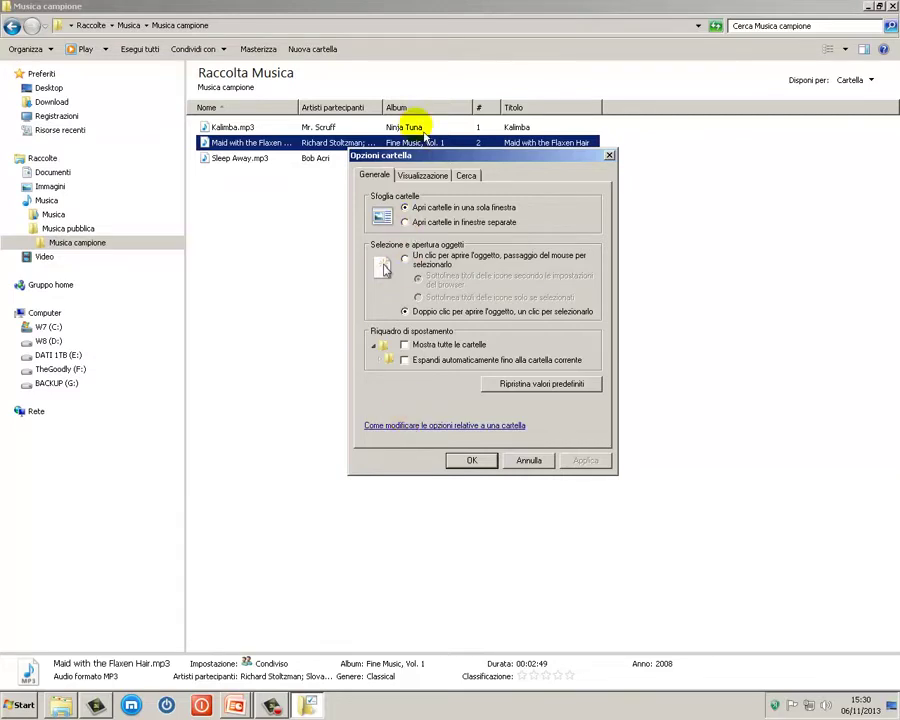
- Examine the advanced view settings for files and folders, switching the full path in the title bar option on and off
click(424, 176)
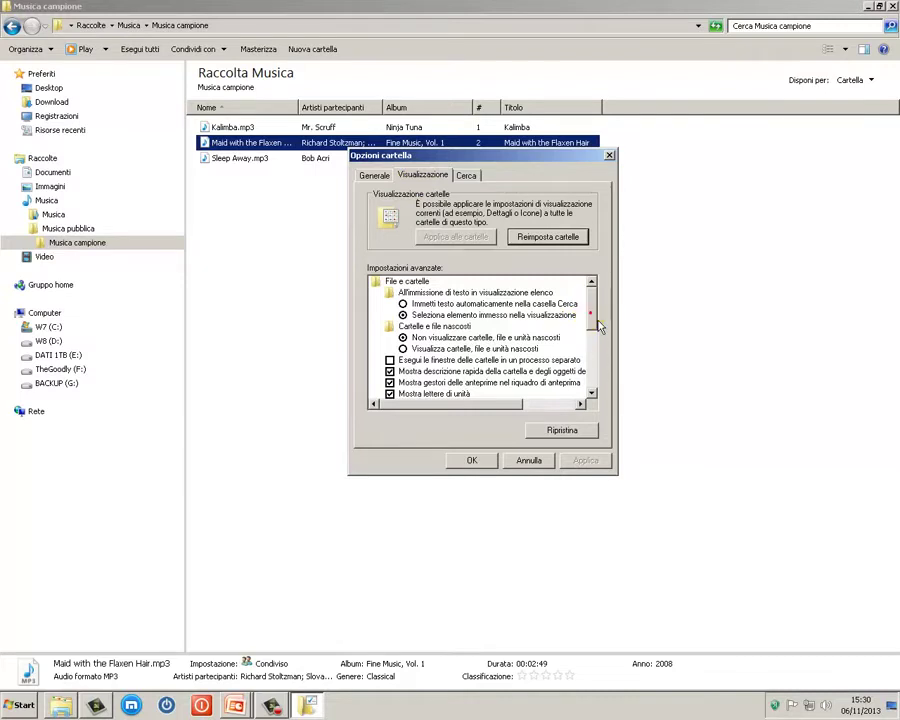
drag(596, 318, 598, 395)
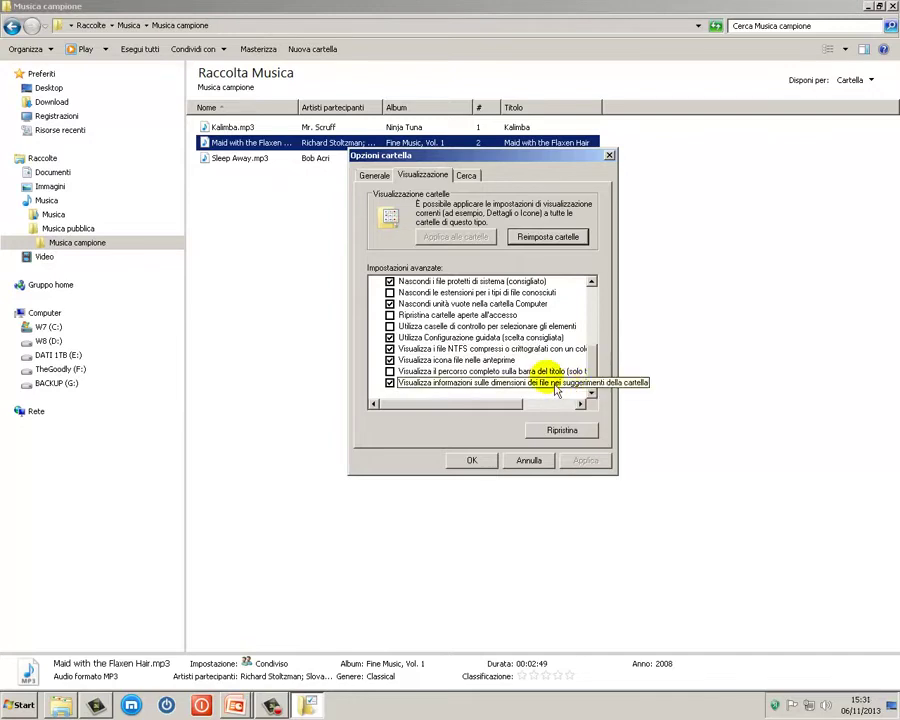
click(390, 383)
click(390, 371)
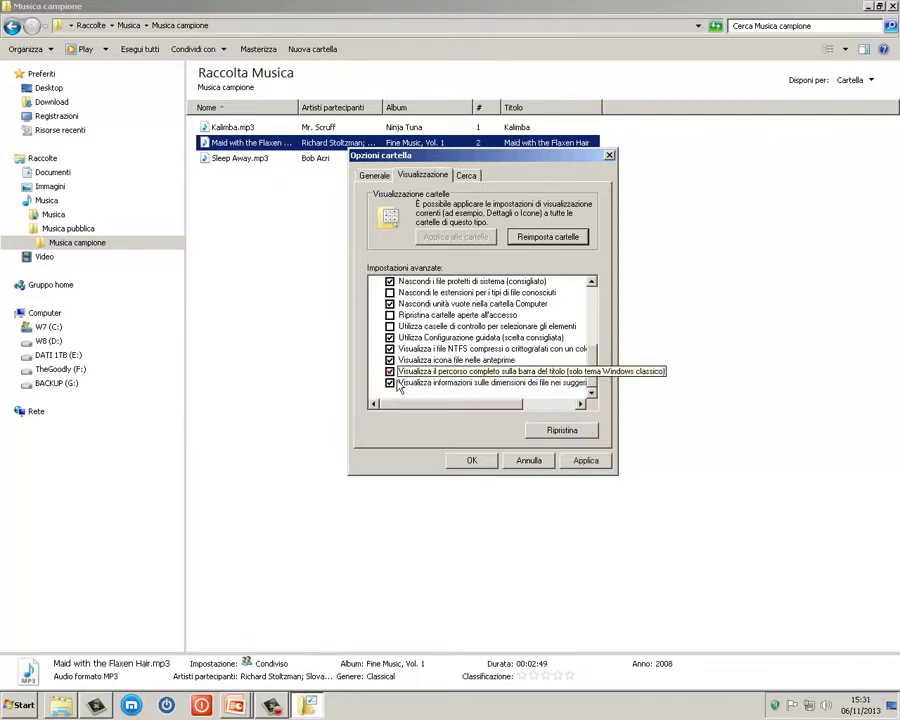
click(398, 372)
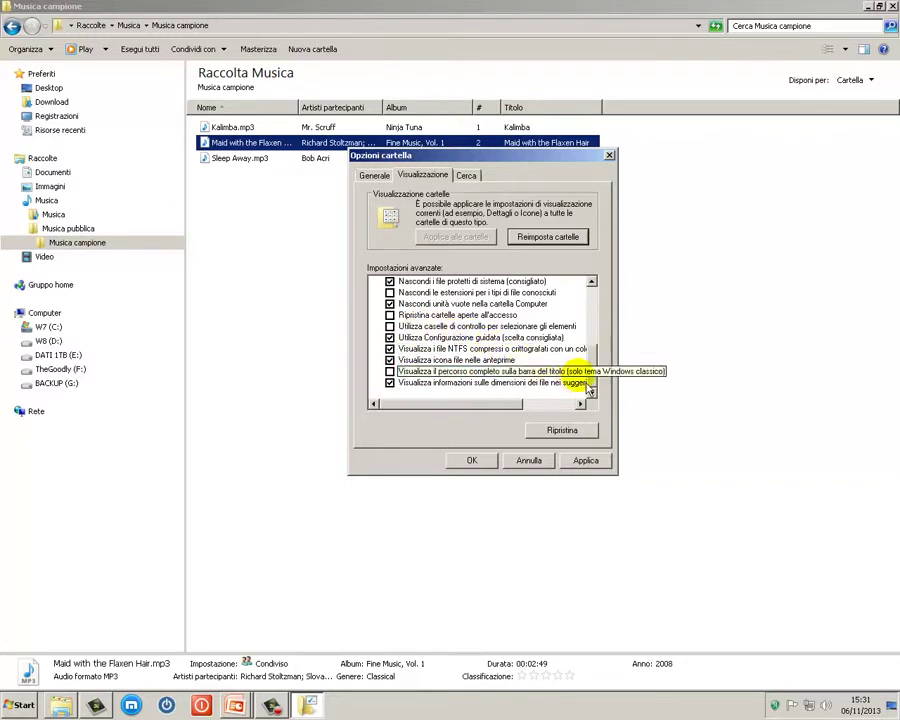
drag(592, 372, 595, 297)
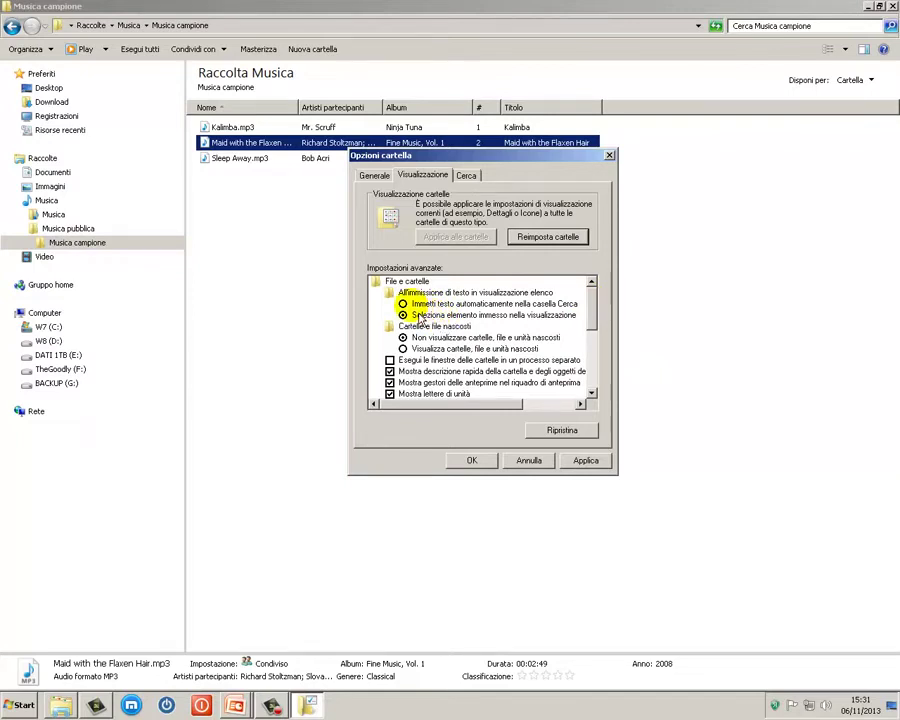
- Widen the Nome column of the Musica campione file list to fit the full file names
key(Escape)
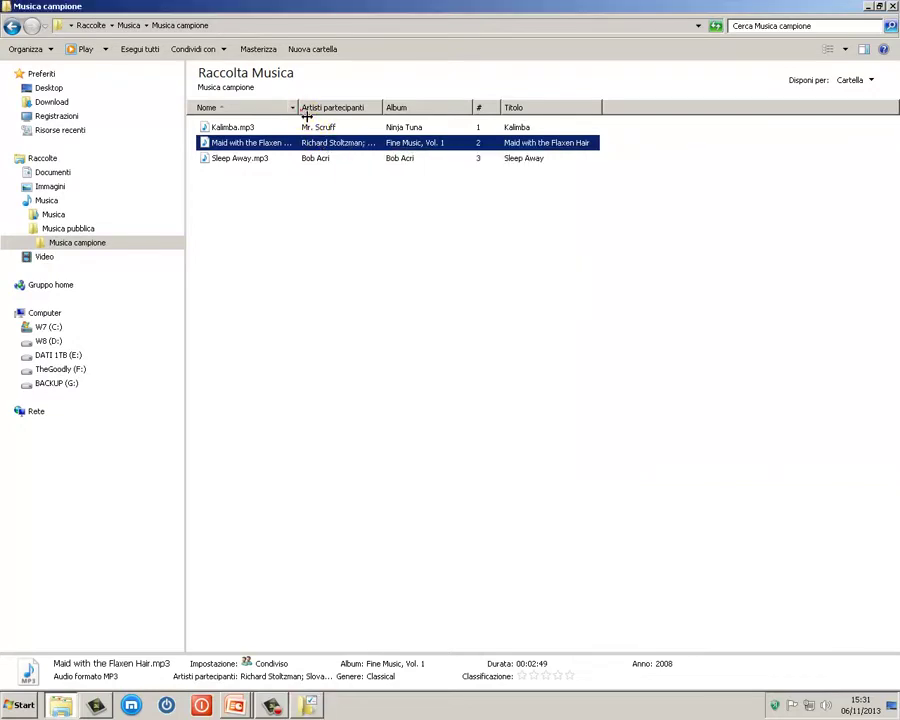
drag(306, 115, 357, 116)
- Move the folder options window clear of the file list, set hidden files, folders and drives to be shown, and apply
click(312, 704)
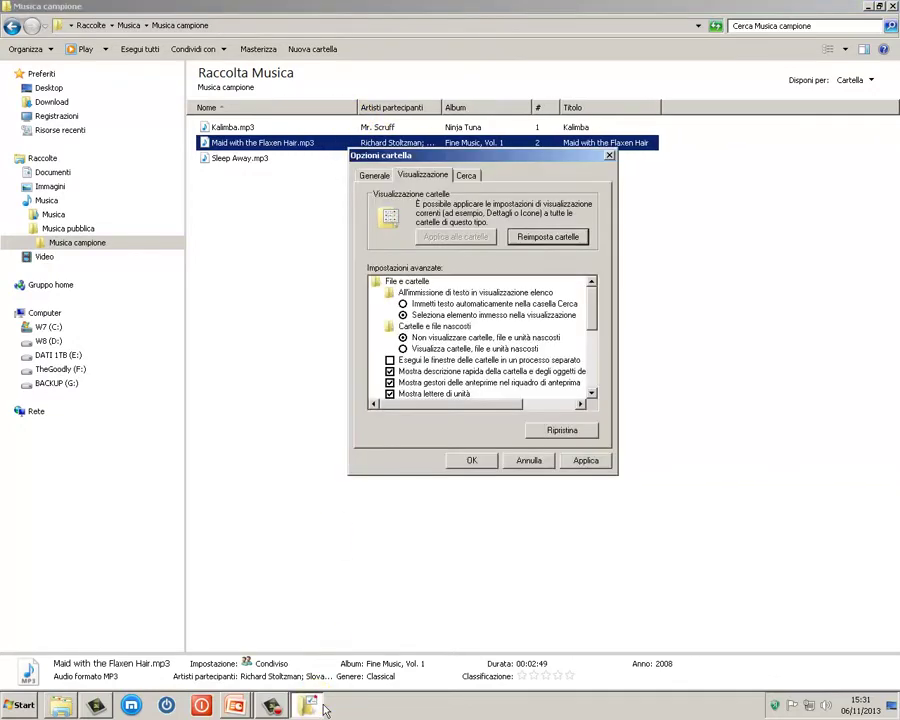
drag(492, 156, 708, 204)
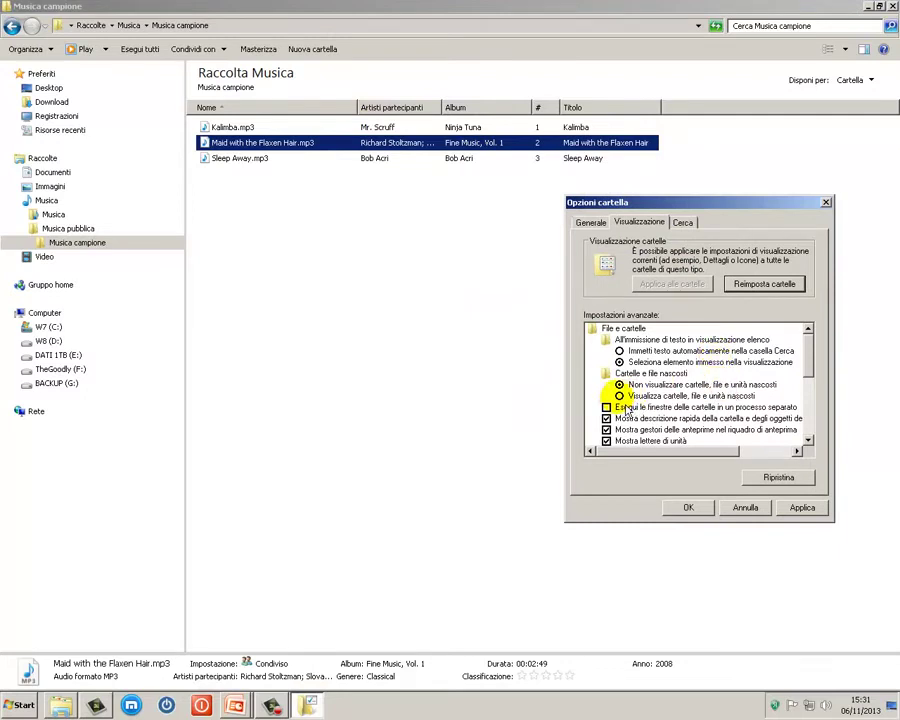
click(636, 396)
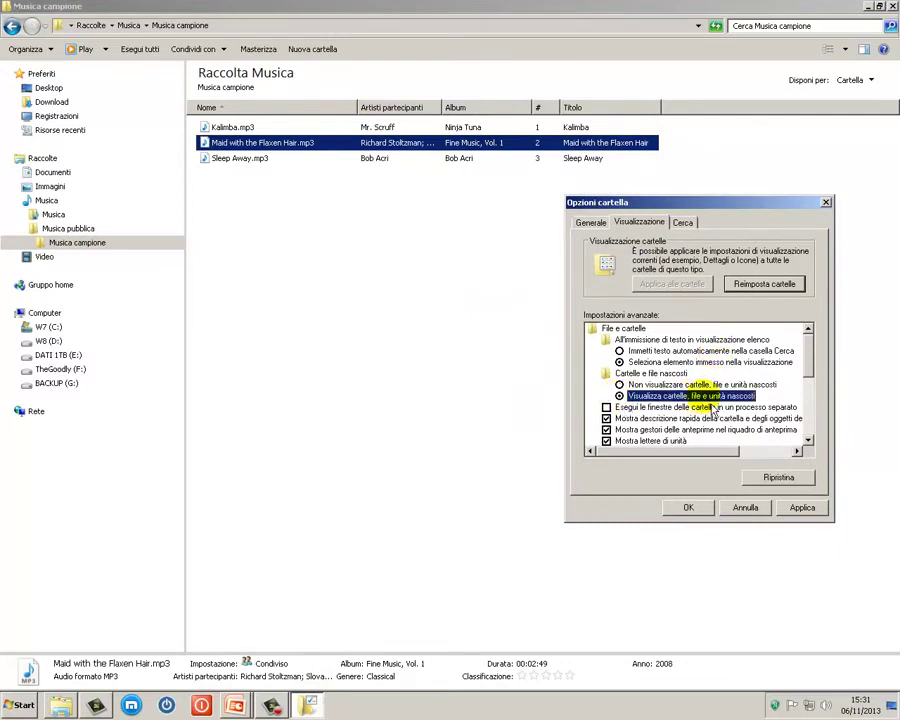
click(800, 507)
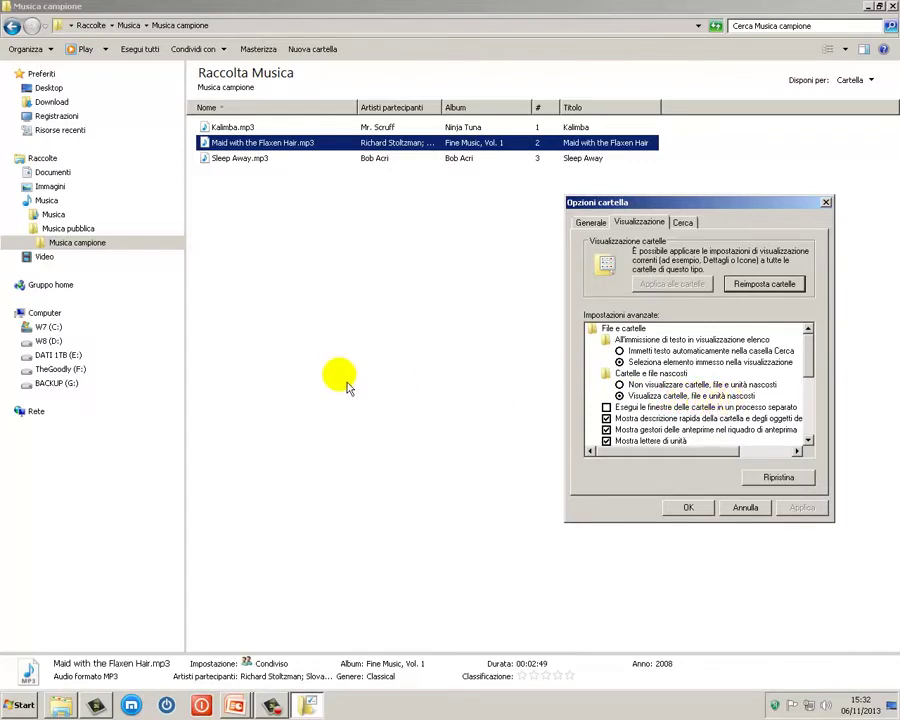
- Open drive W7 (C:) and inspect the hidden folders Returnil and ProgramData
click(50, 328)
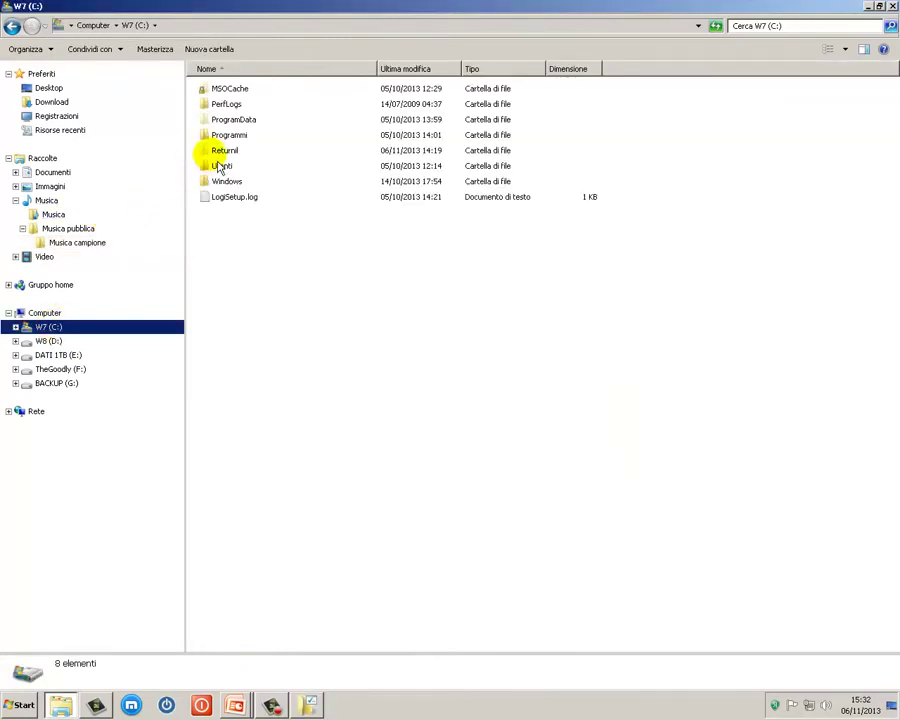
click(220, 153)
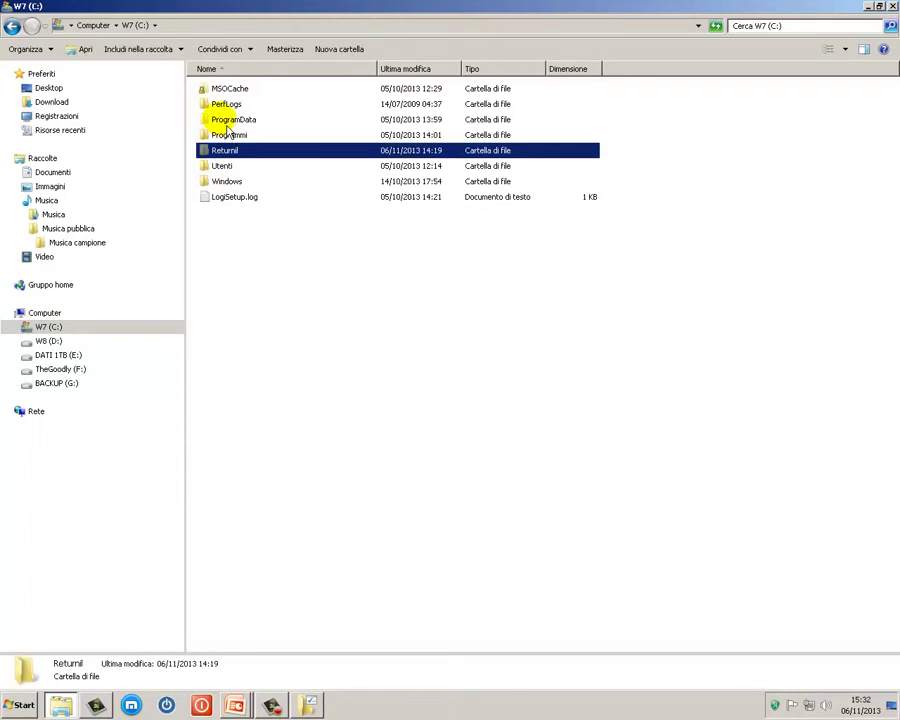
click(226, 123)
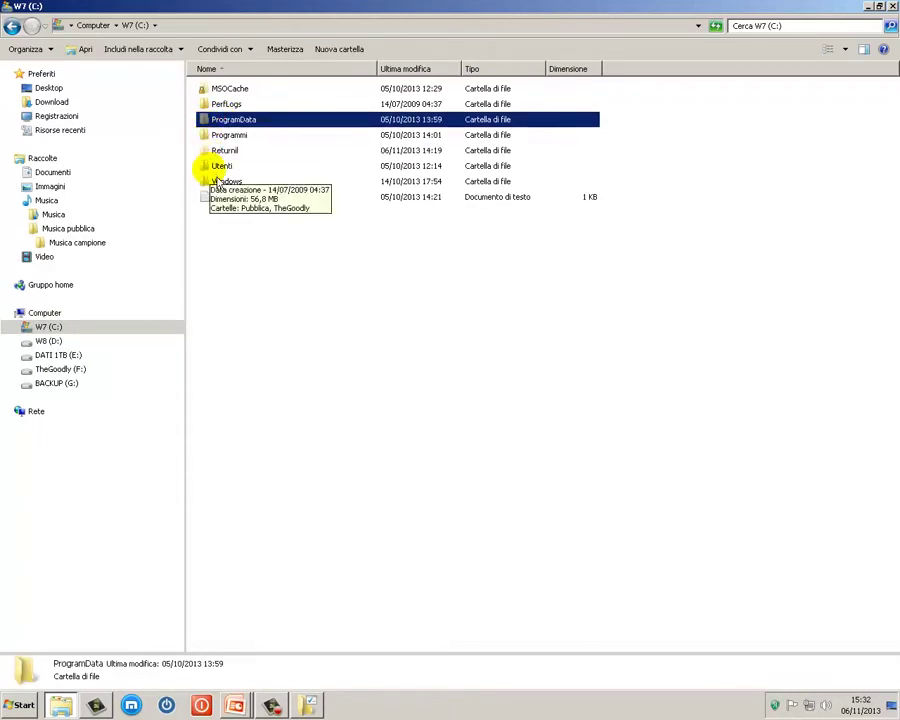
- Set the folder options not to show hidden files, folders and drives, and apply the change
click(307, 705)
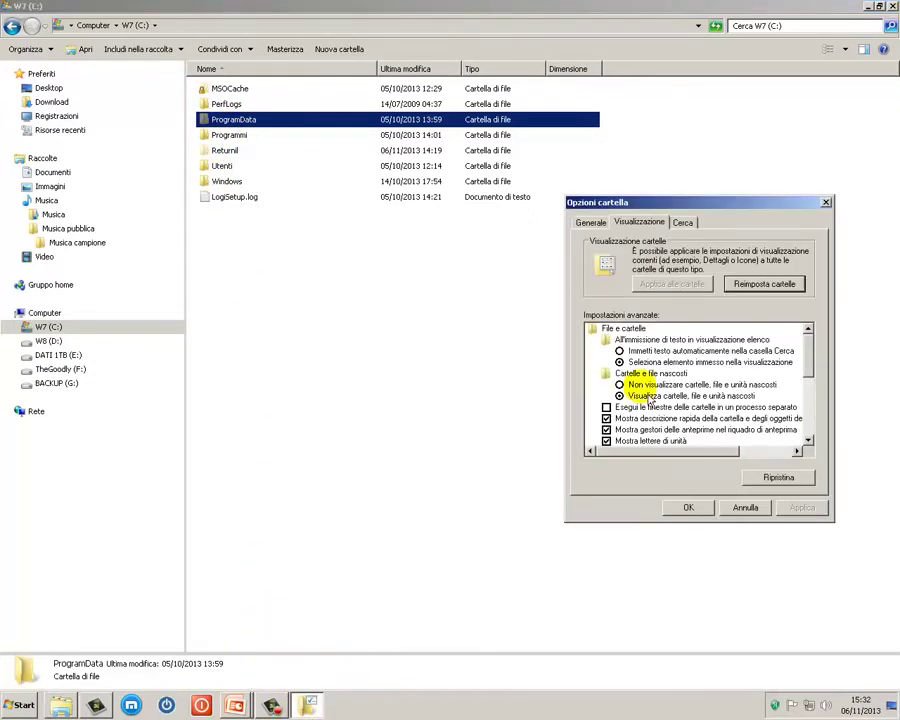
click(640, 386)
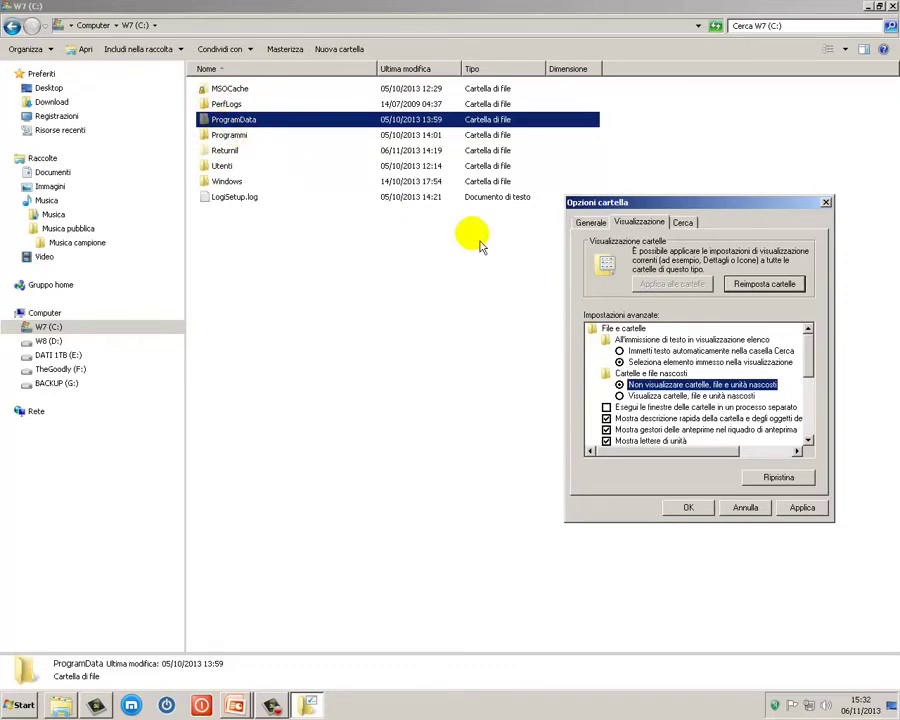
click(802, 508)
- Turn off hiding of protected system files, accept the warning, and turn the option back on and apply it
drag(808, 350, 815, 405)
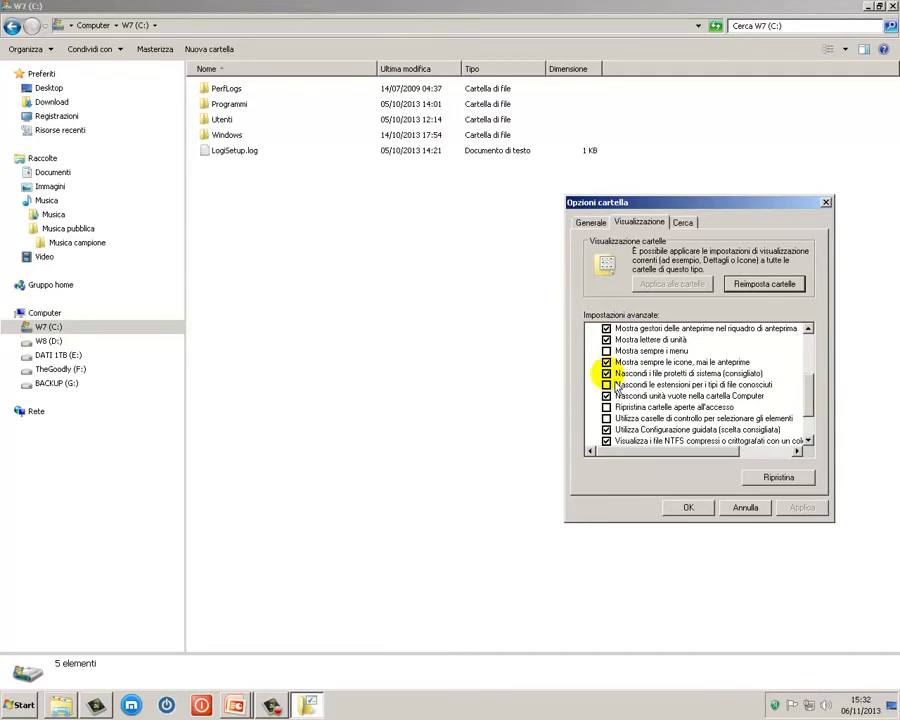
click(606, 373)
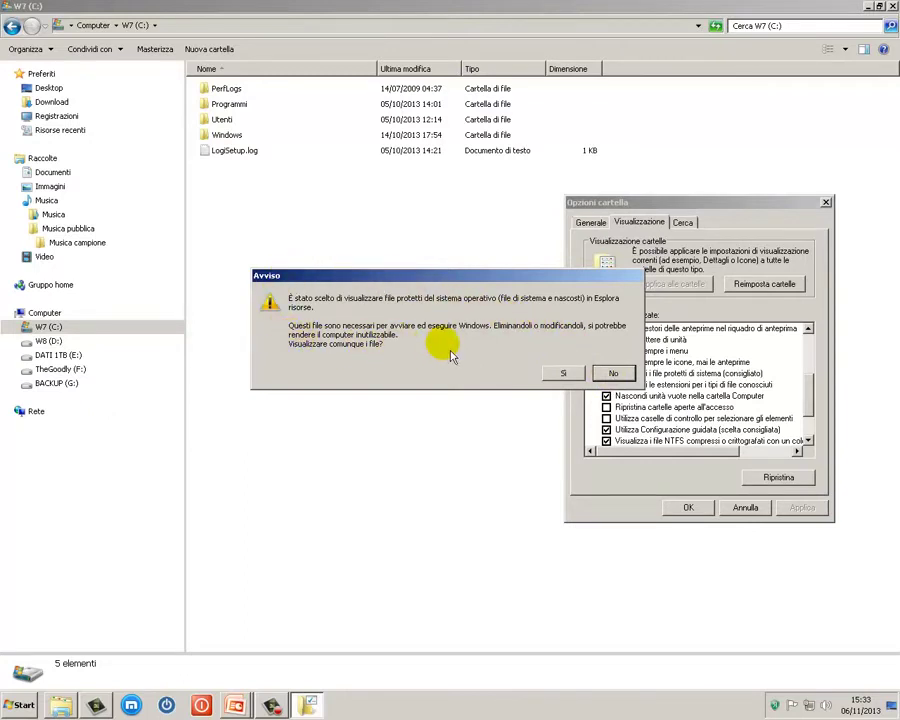
click(563, 374)
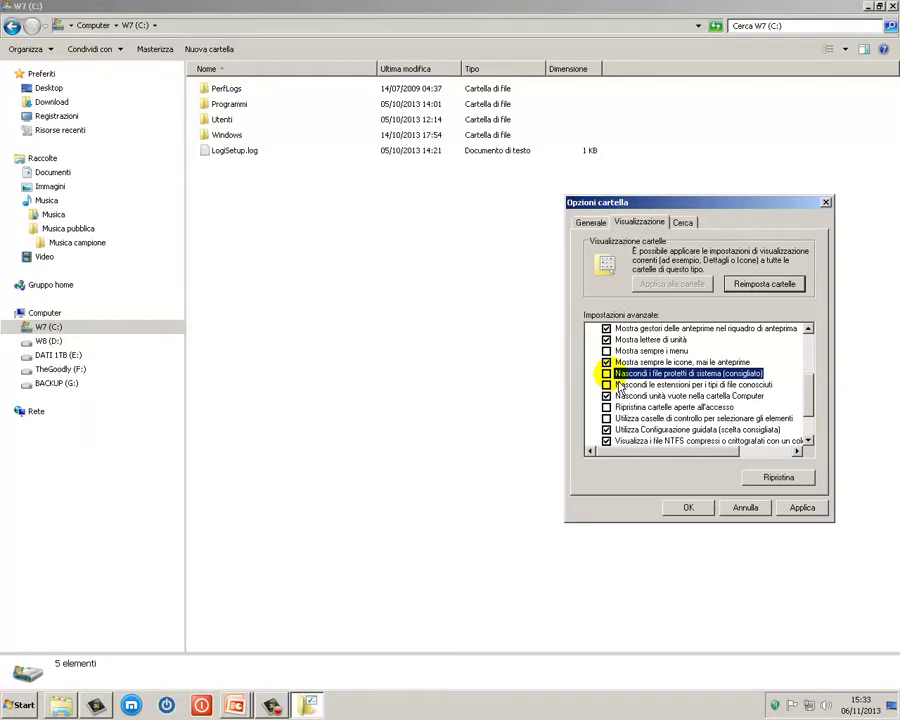
click(606, 374)
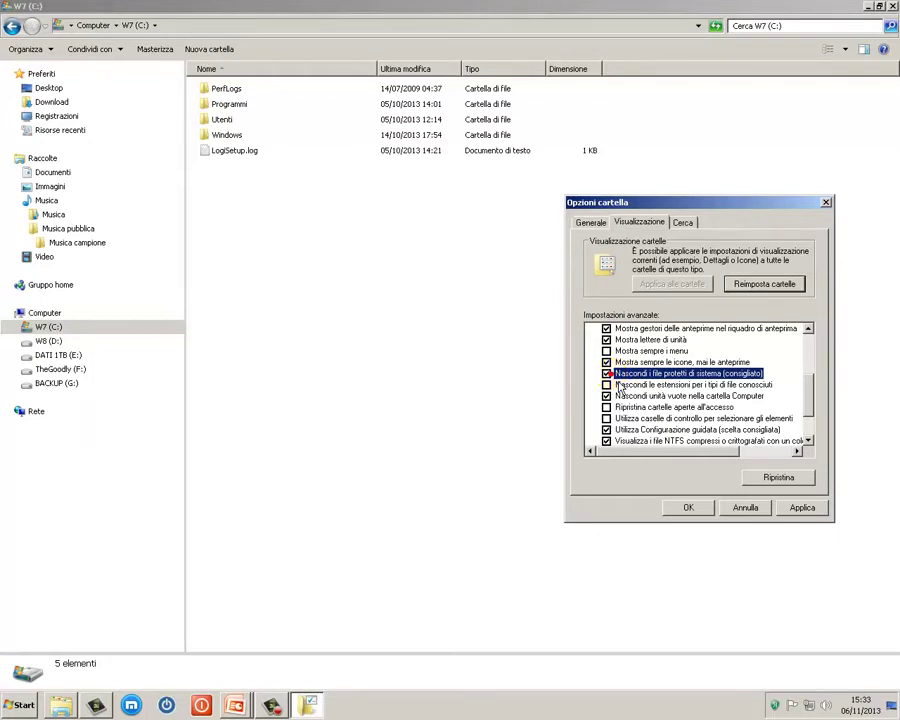
click(802, 512)
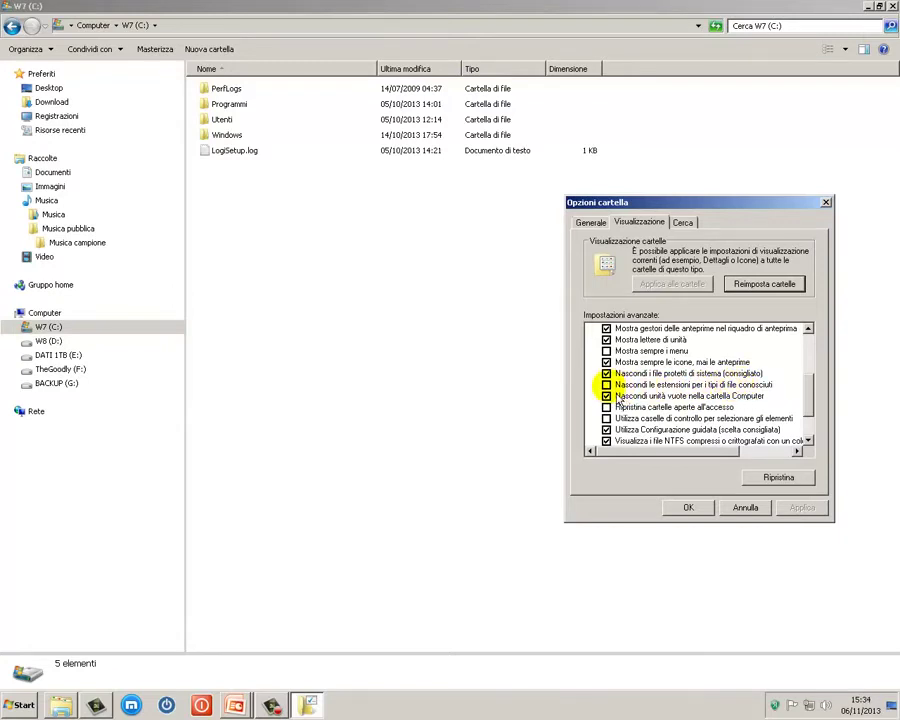
- Enable hiding of extensions for known file types, view the file names in Musica campione, and apply the setting
click(606, 384)
click(52, 216)
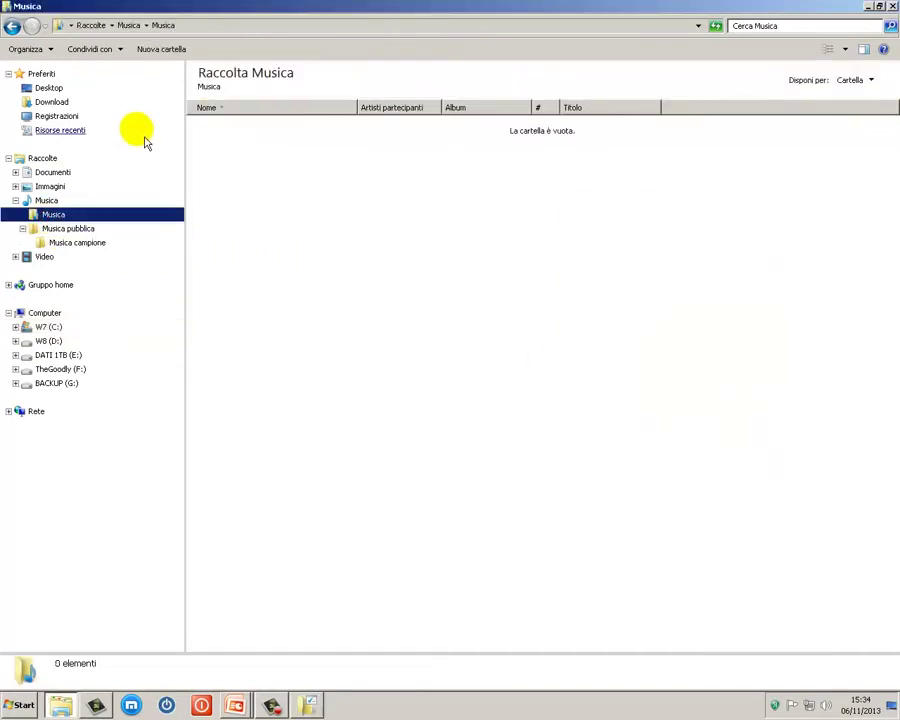
click(79, 245)
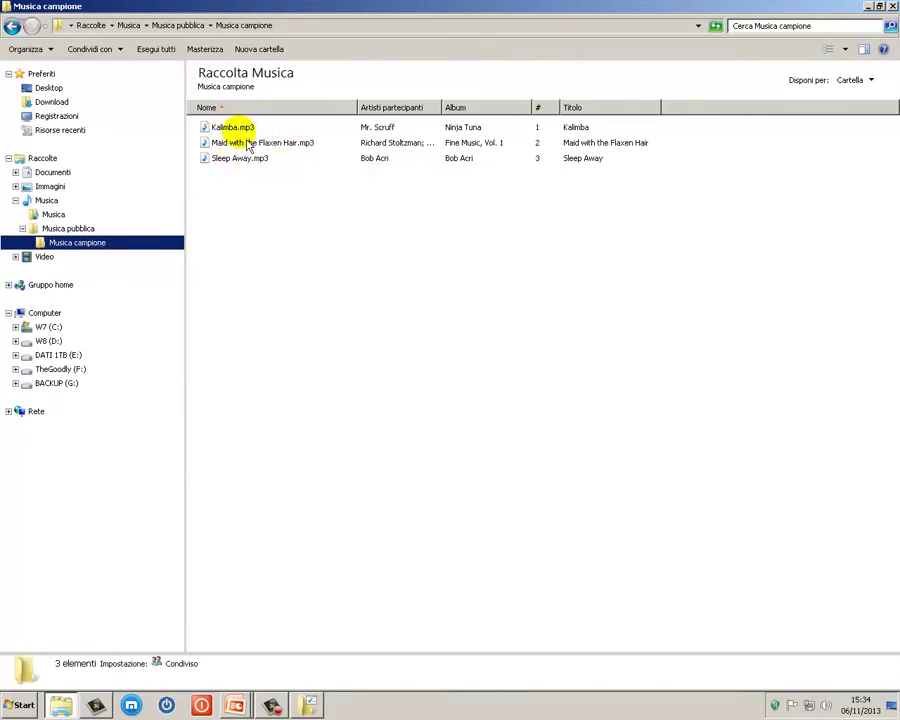
click(307, 705)
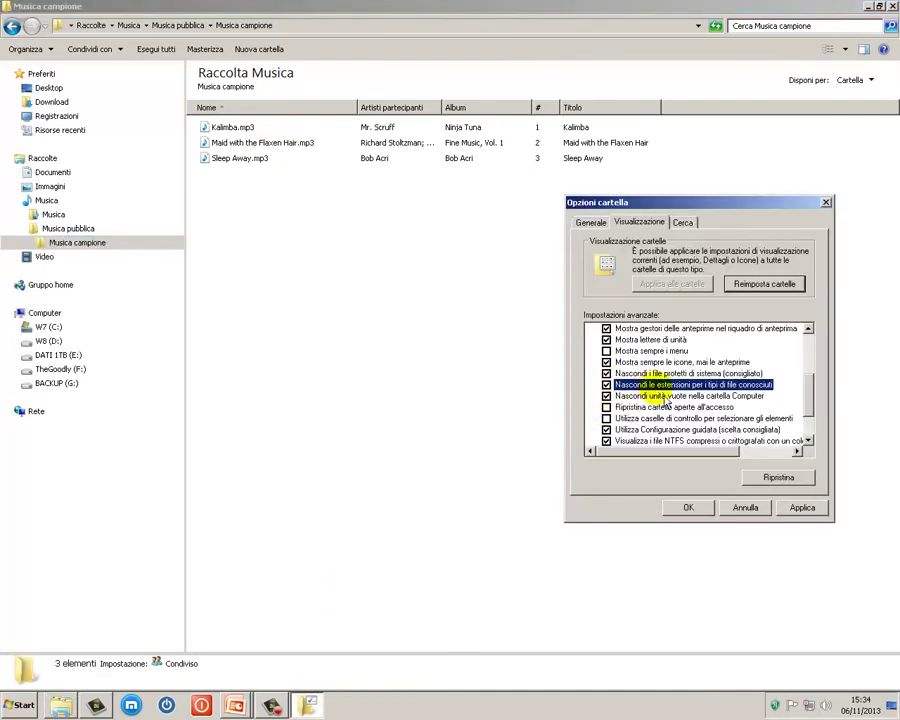
click(802, 508)
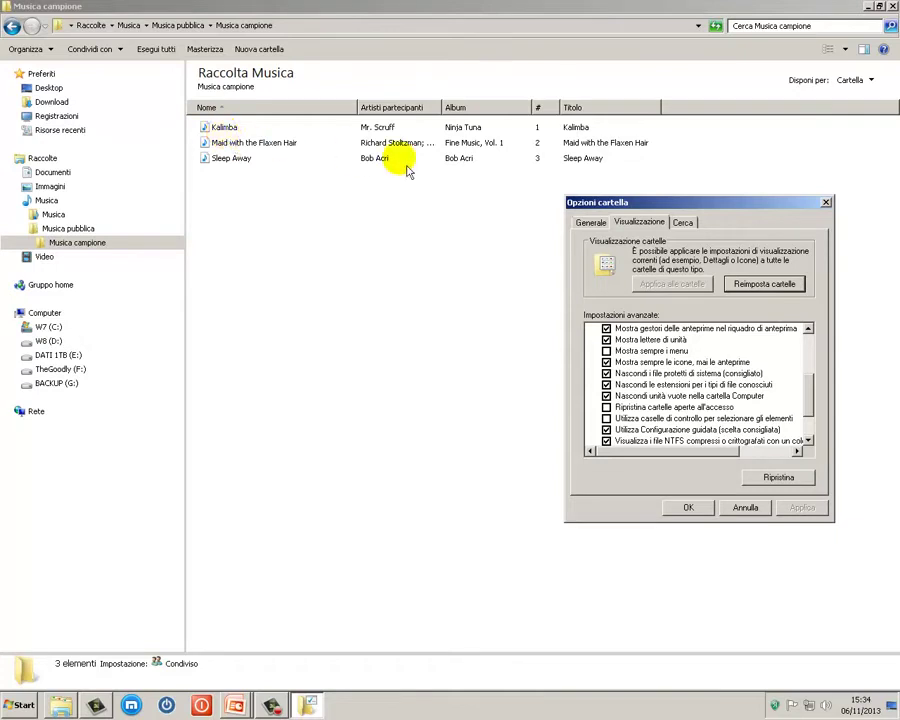
- Turn off hiding of extensions for known file types and apply the change
click(606, 385)
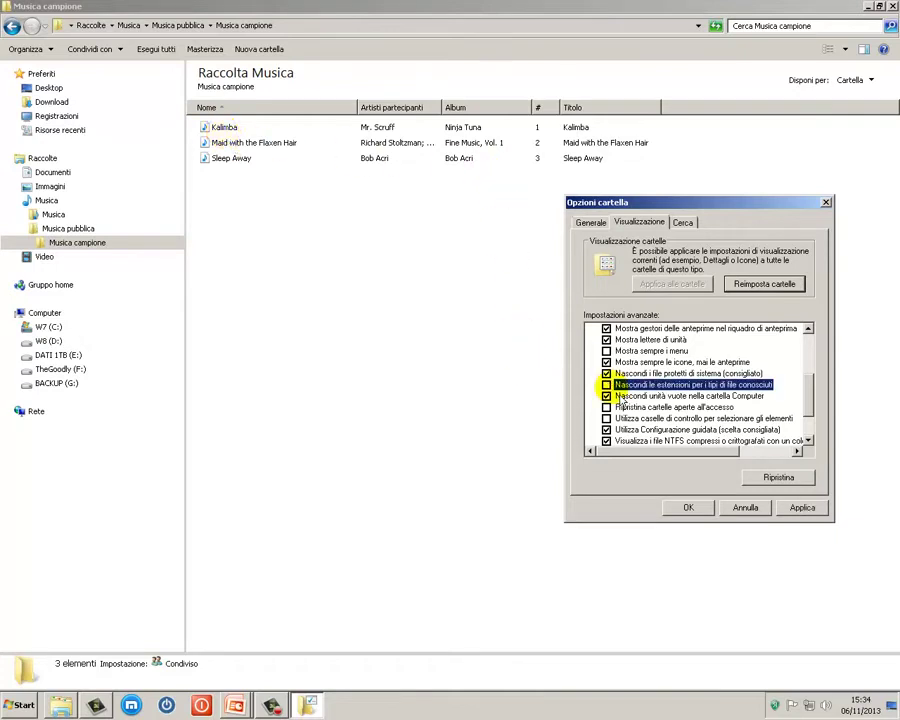
click(808, 512)
click(815, 519)
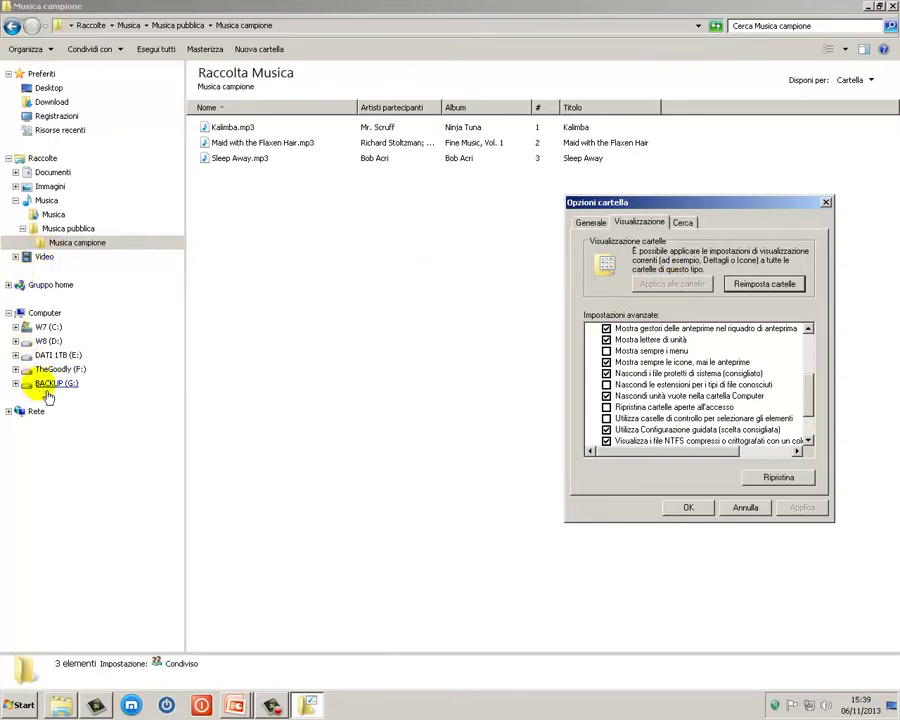
- Open the GAC folder on BACKUP (G:) and switch its view through medium icons and details to large icons
click(16, 383)
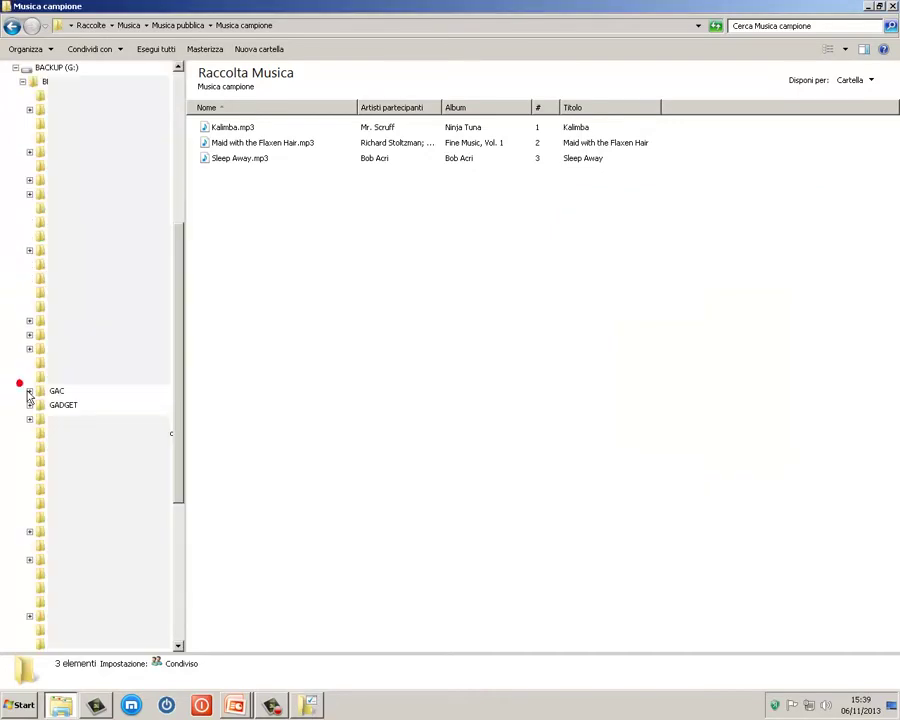
click(58, 392)
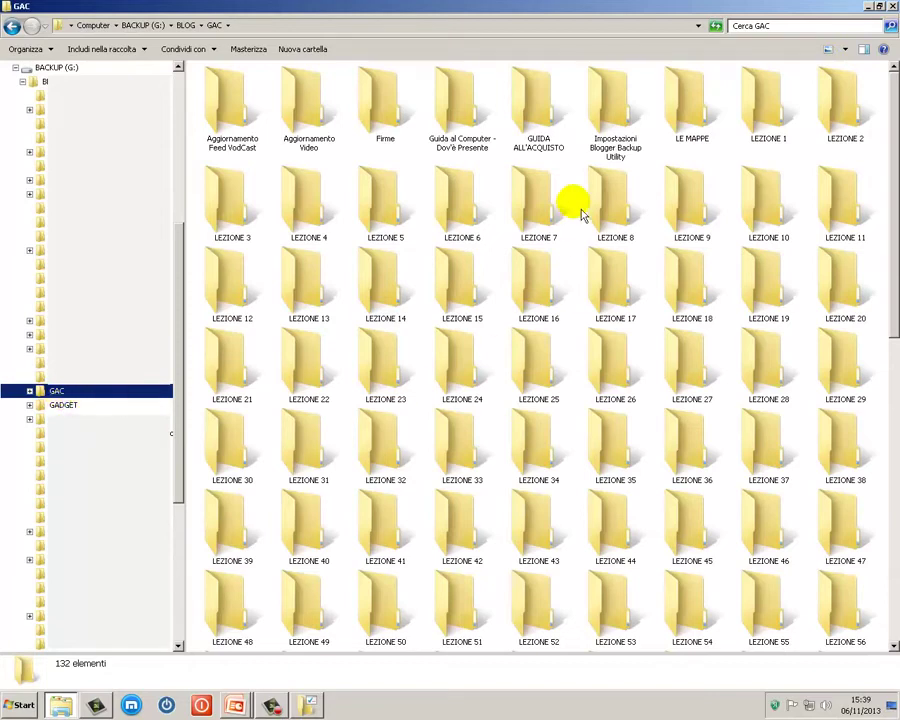
click(845, 49)
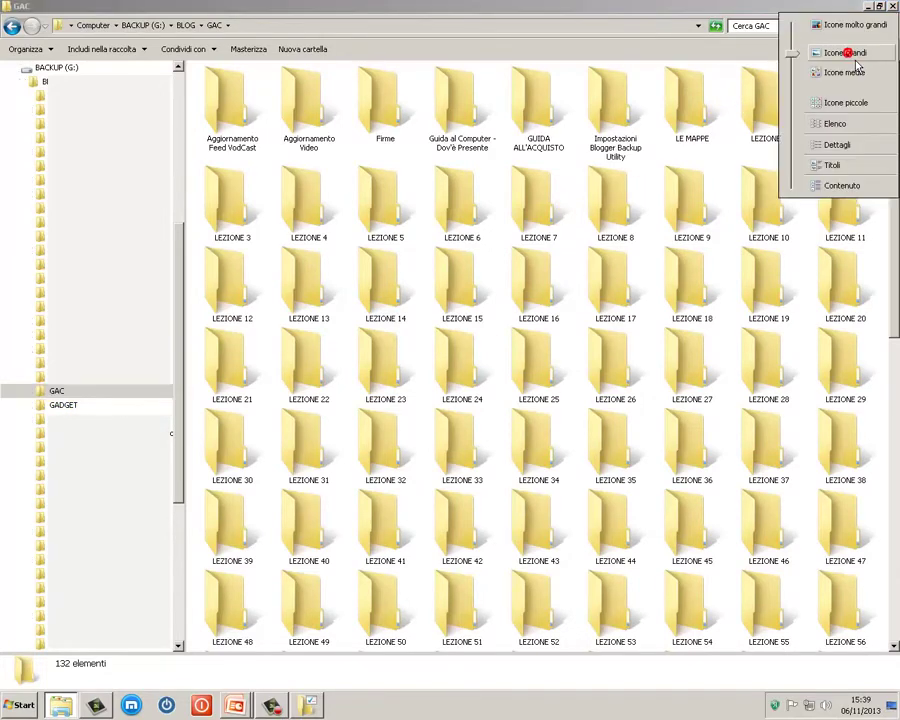
click(845, 73)
click(845, 49)
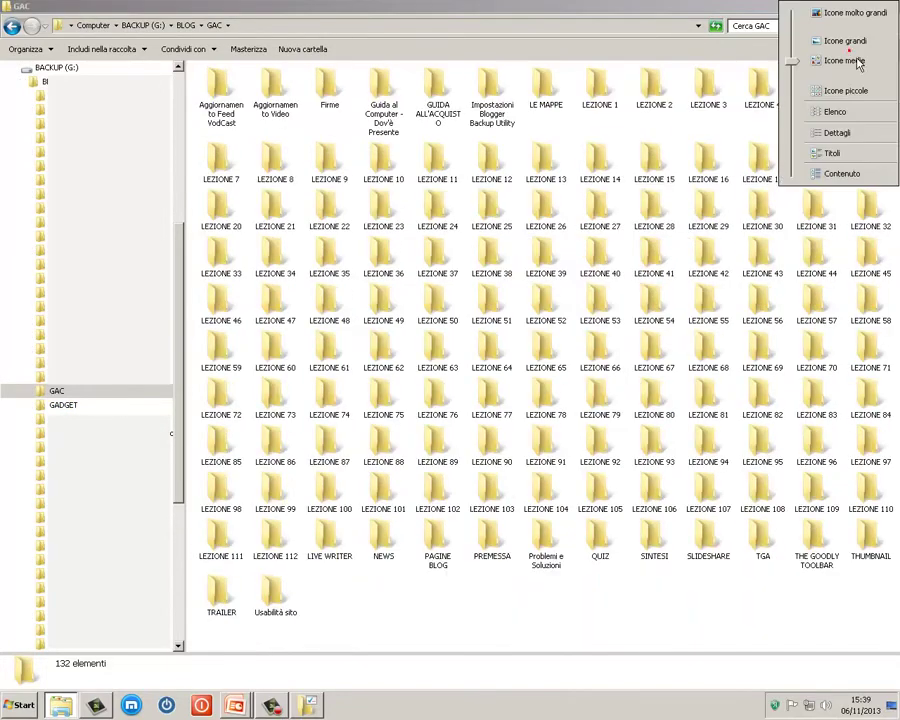
click(848, 134)
click(845, 49)
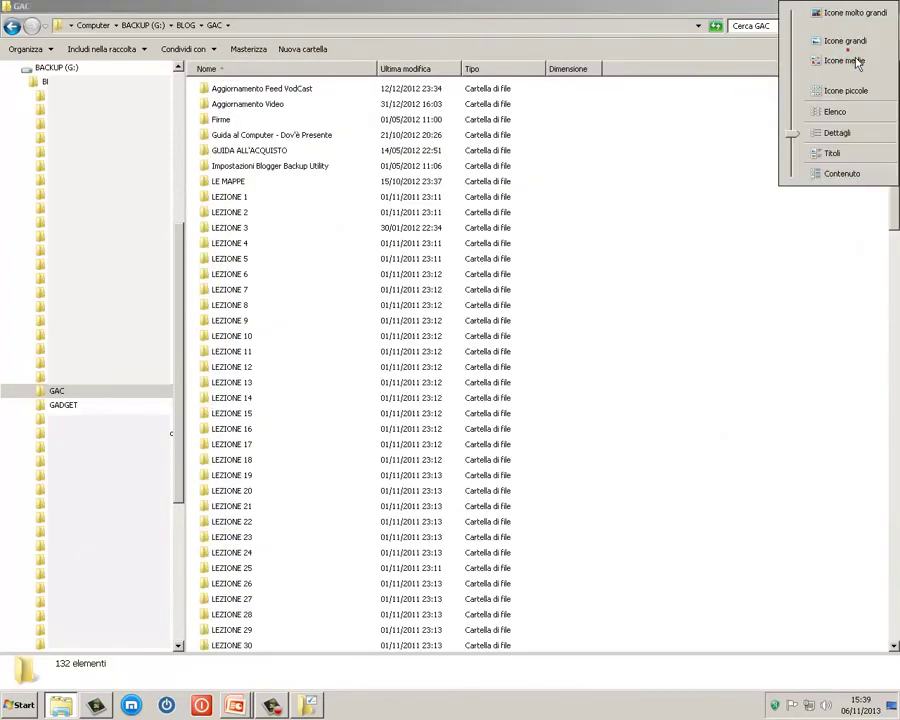
click(852, 42)
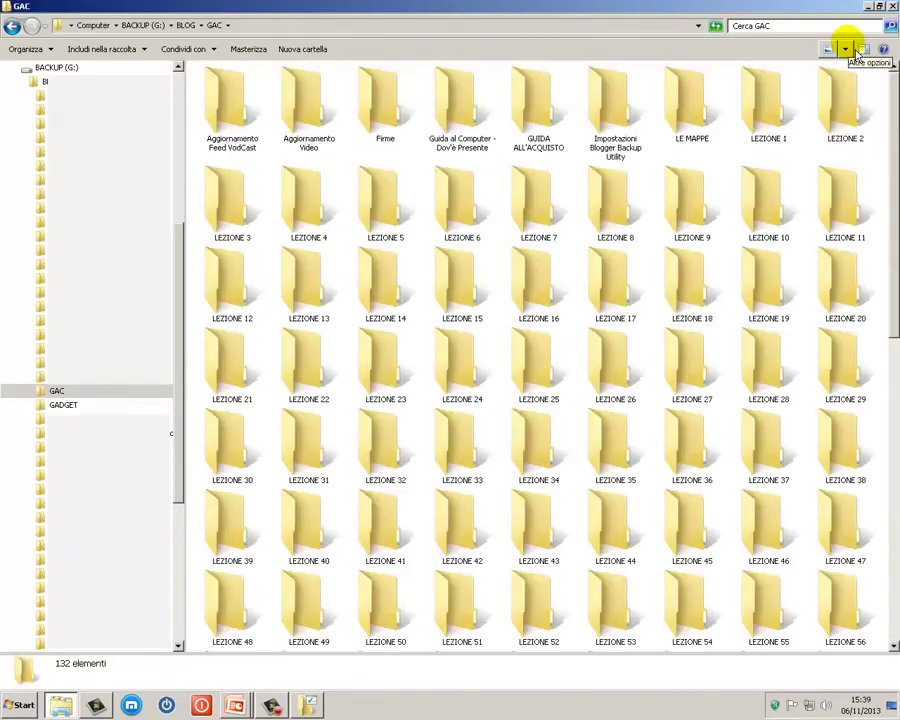
- Show the menu bar in the GAC folder window
click(52, 48)
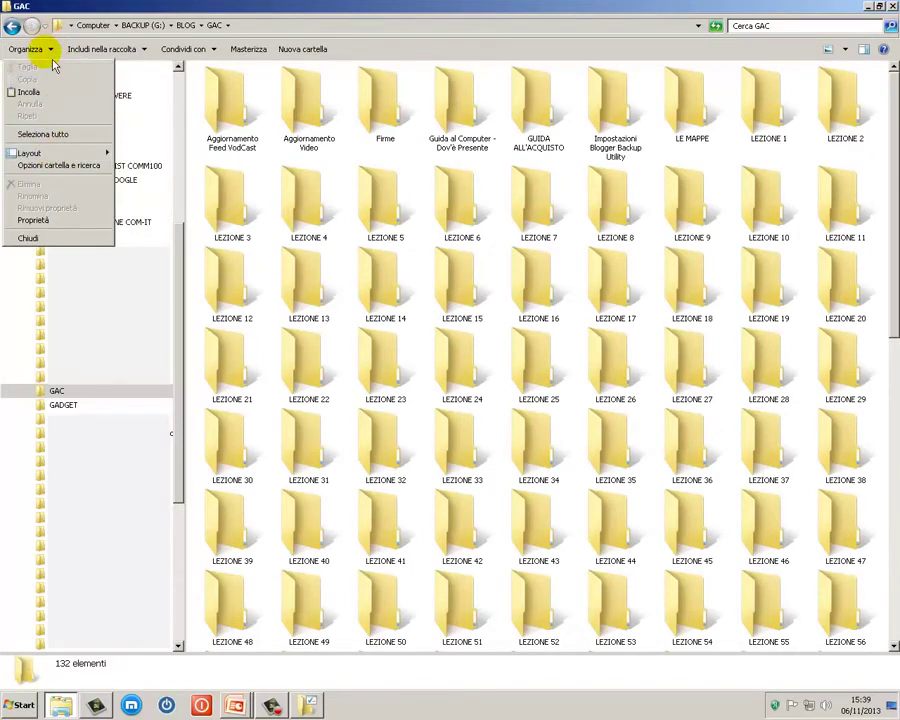
mouse_move(40, 156)
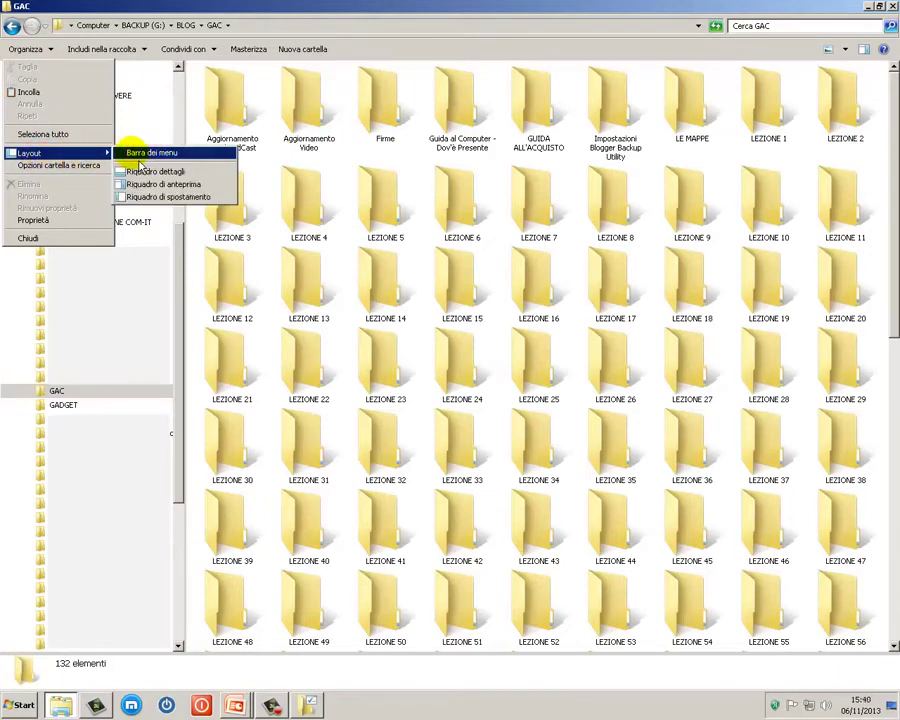
click(145, 154)
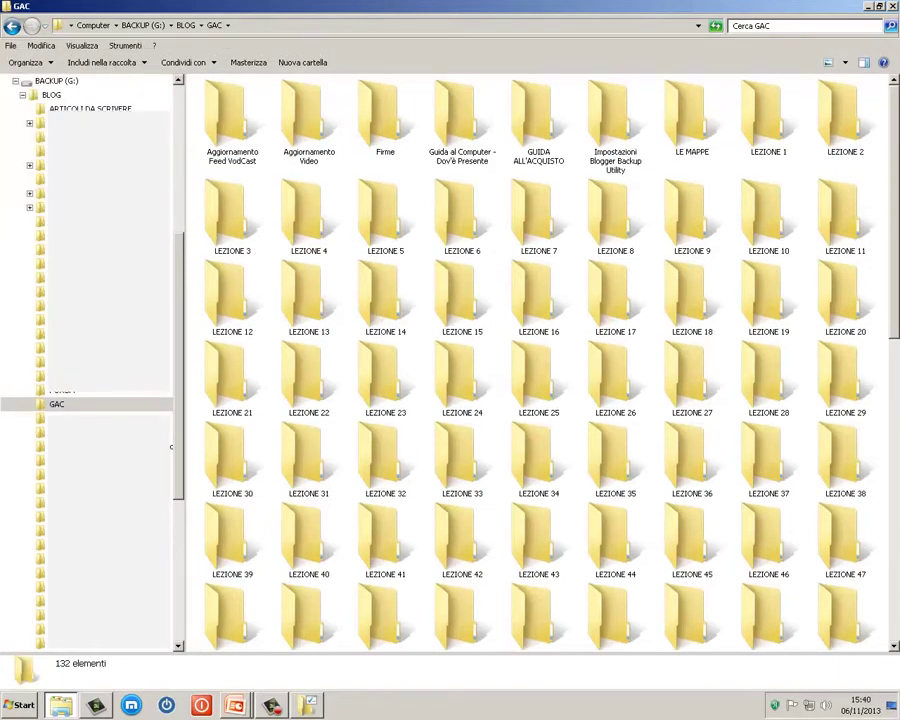
- Apply the GAC folder's view settings to all folders of this type through the folder options and confirm
click(132, 47)
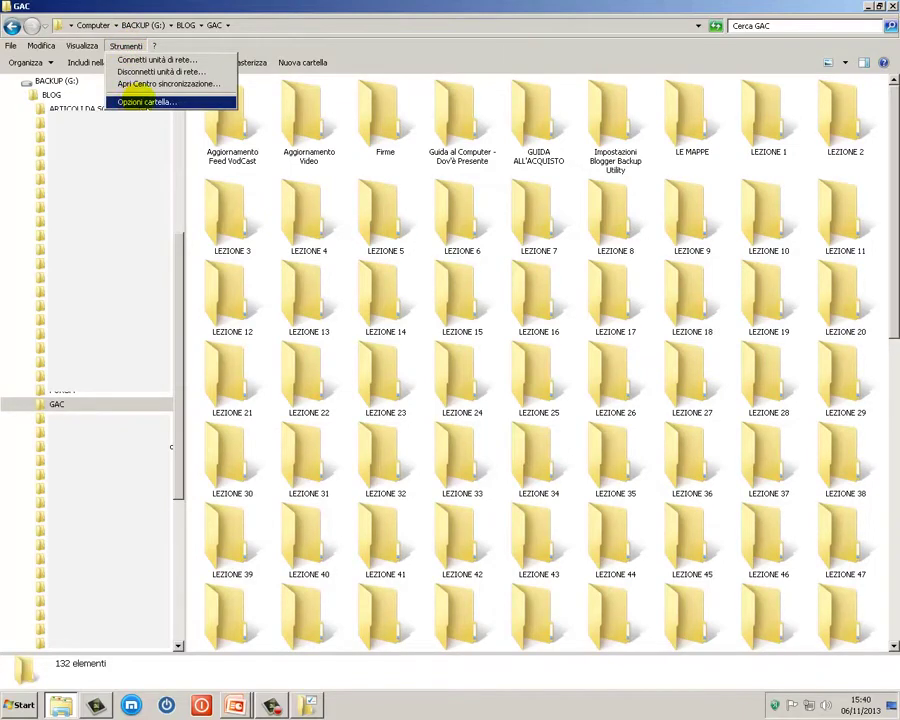
click(132, 100)
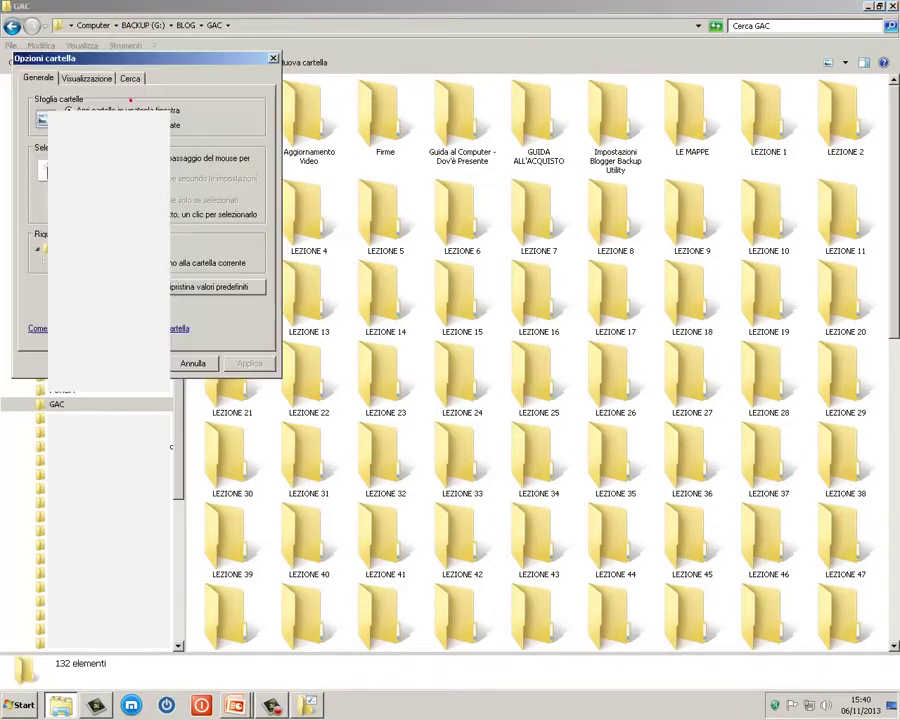
drag(155, 70, 652, 246)
click(598, 255)
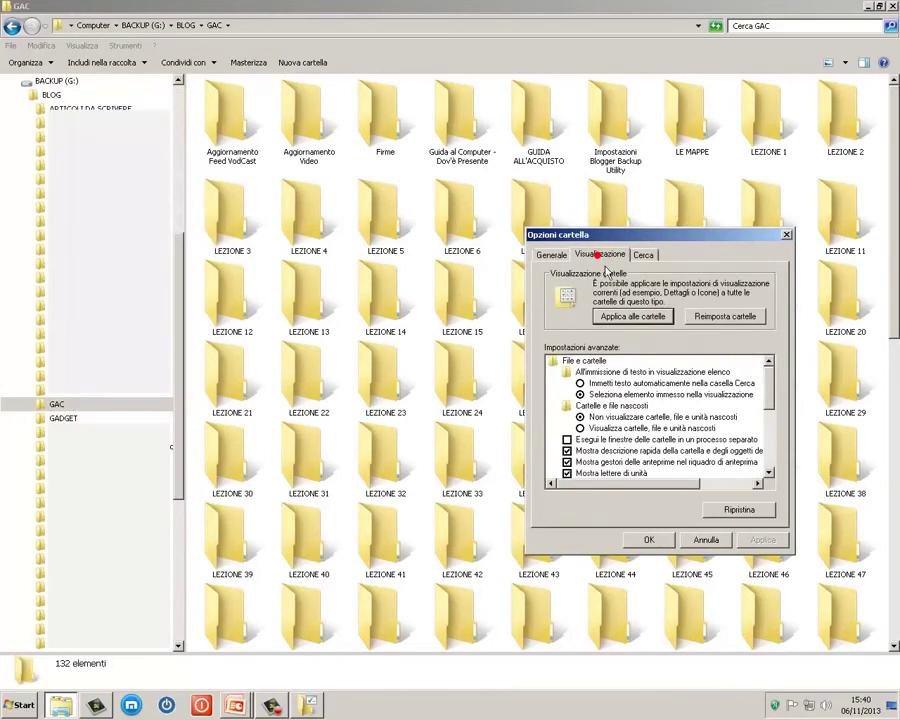
click(629, 321)
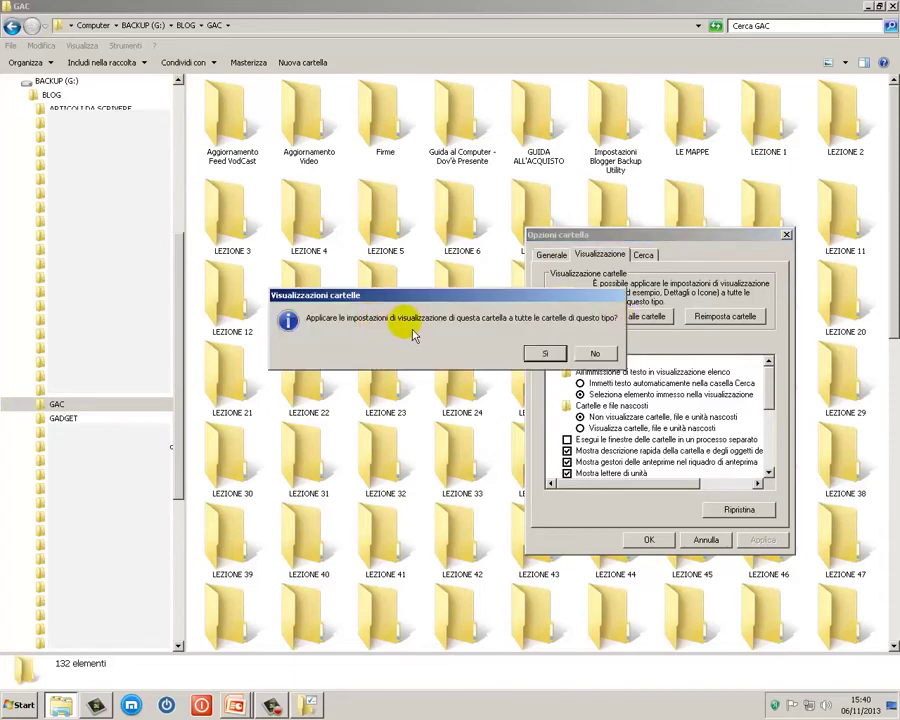
click(546, 352)
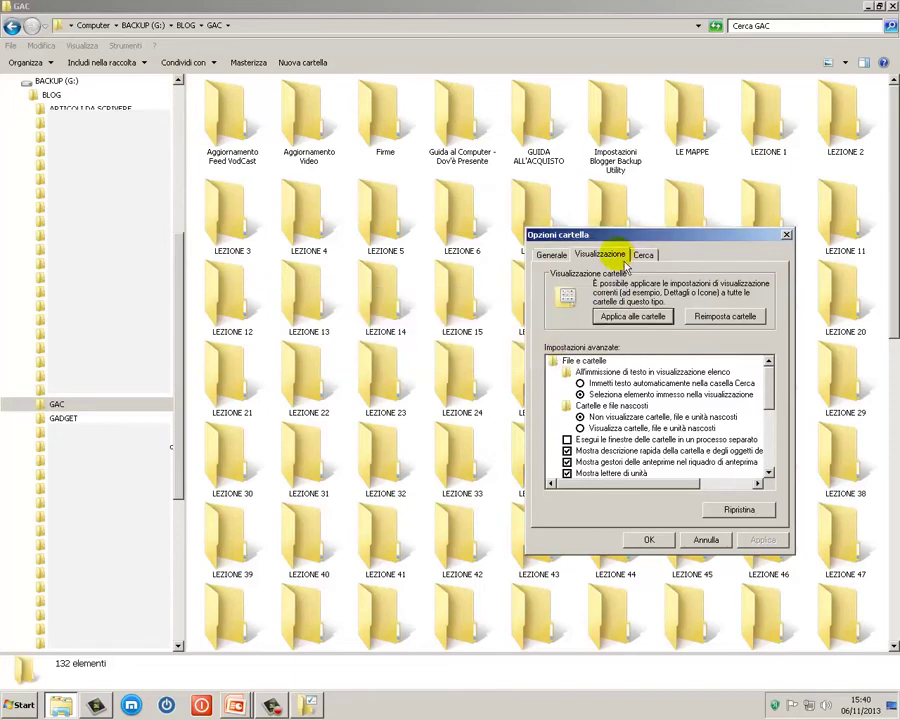
click(649, 541)
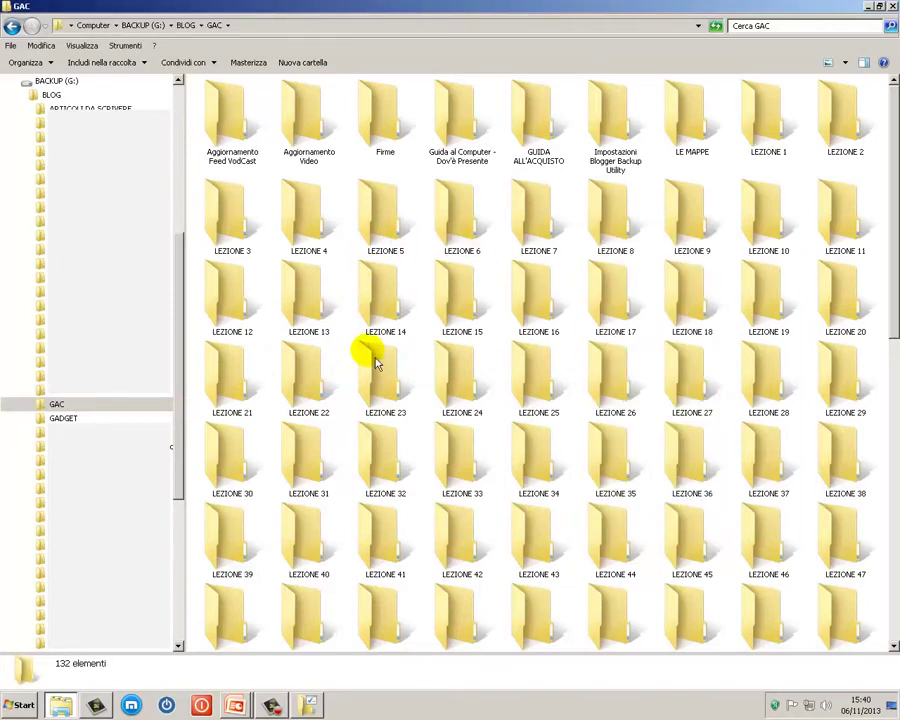
- Open drive BACKUP (G:), reset the folder views to their defaults through the folder options, and close the drive's window
click(56, 82)
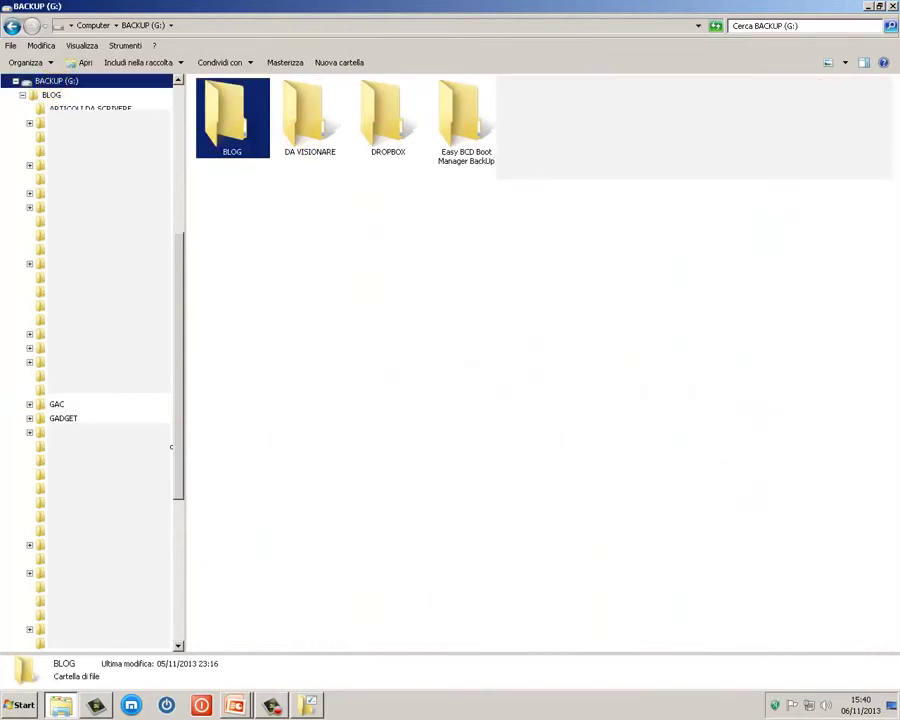
click(125, 46)
click(140, 102)
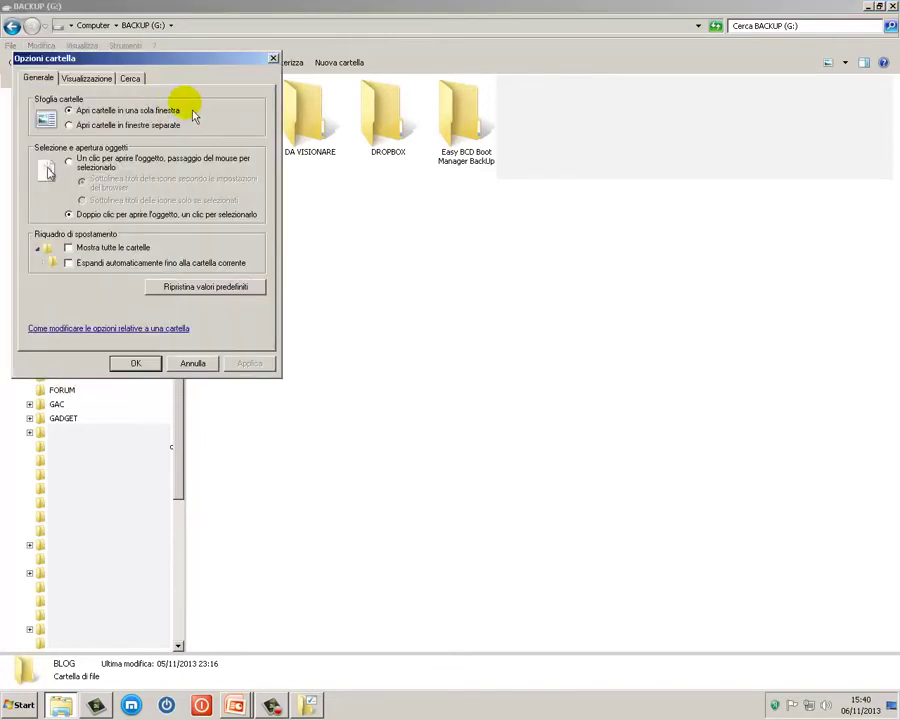
drag(140, 60, 636, 222)
click(596, 238)
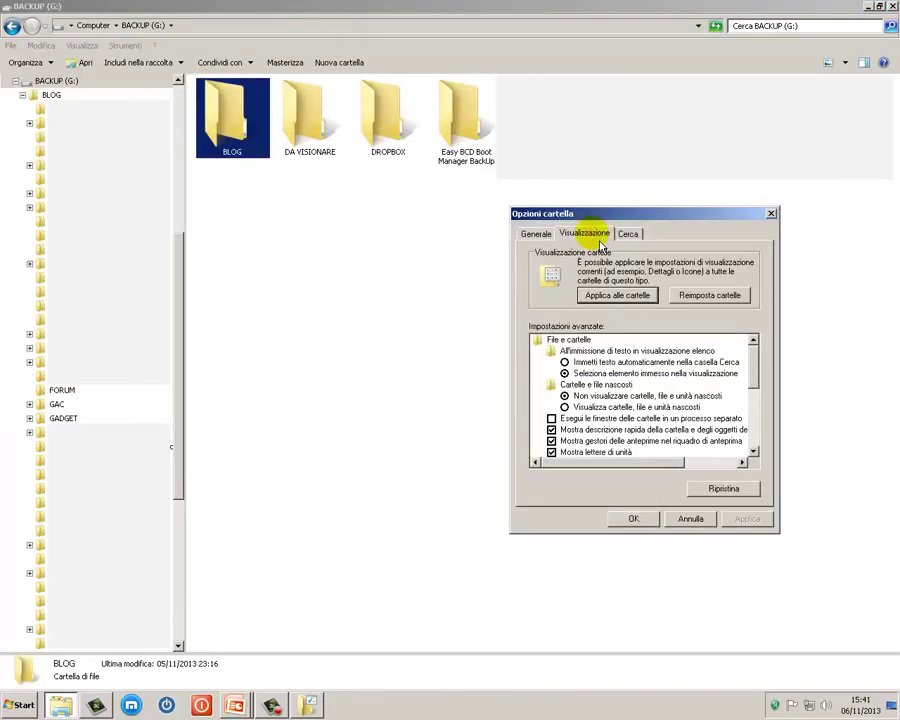
click(706, 296)
click(543, 354)
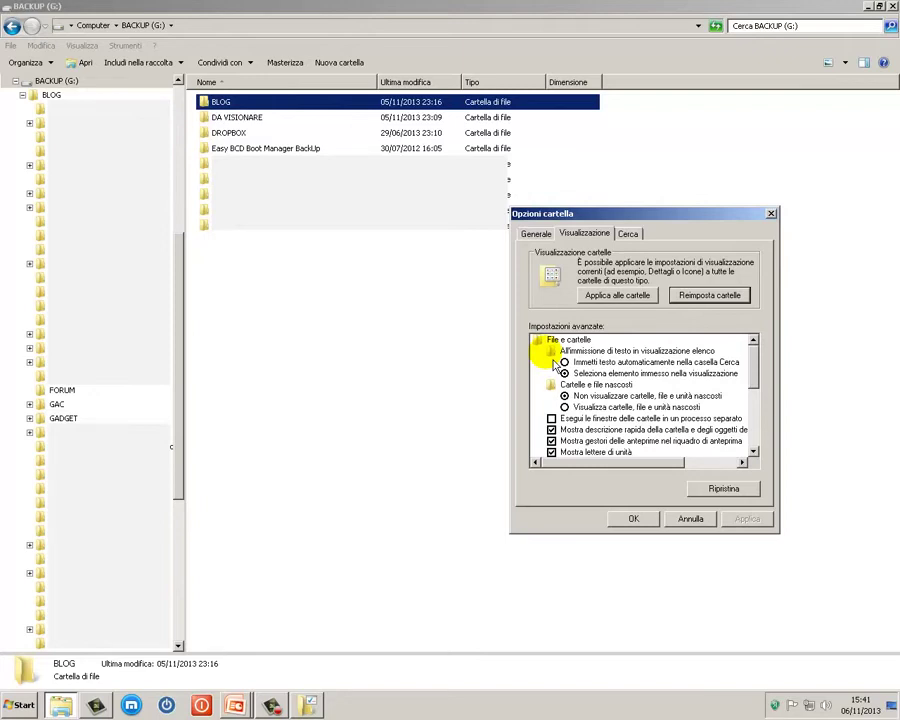
click(637, 519)
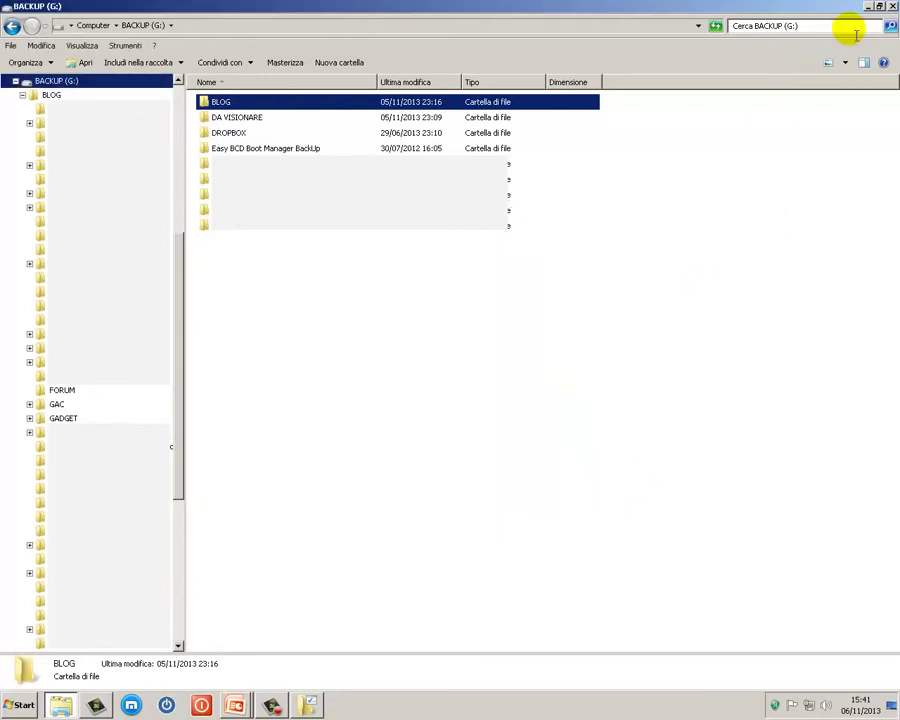
click(892, 7)
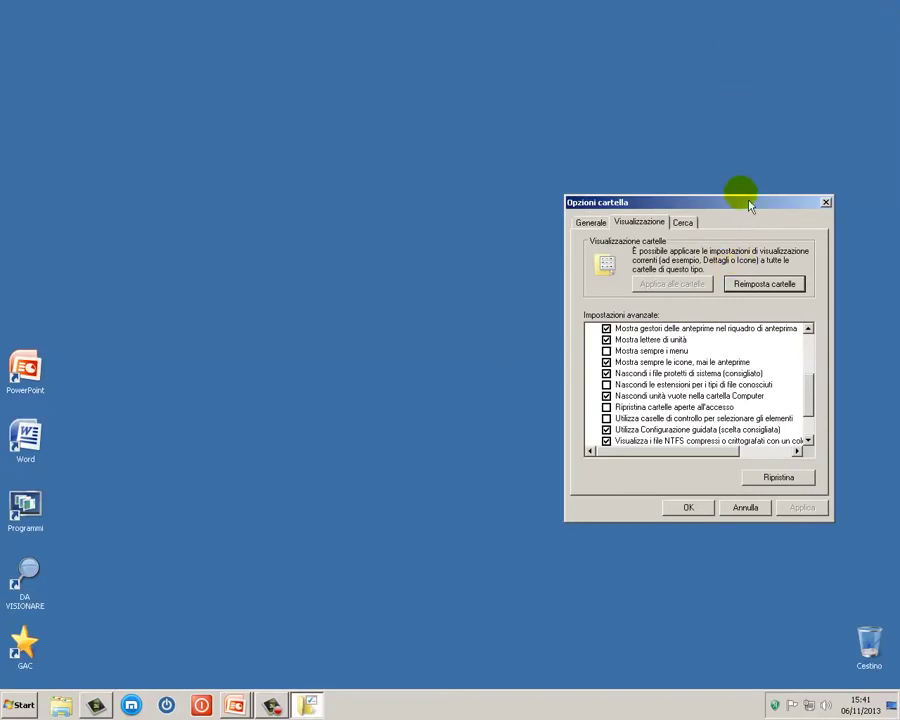
- Reposition the folder options window and set searches to always look for file names and contents
drag(700, 208, 579, 194)
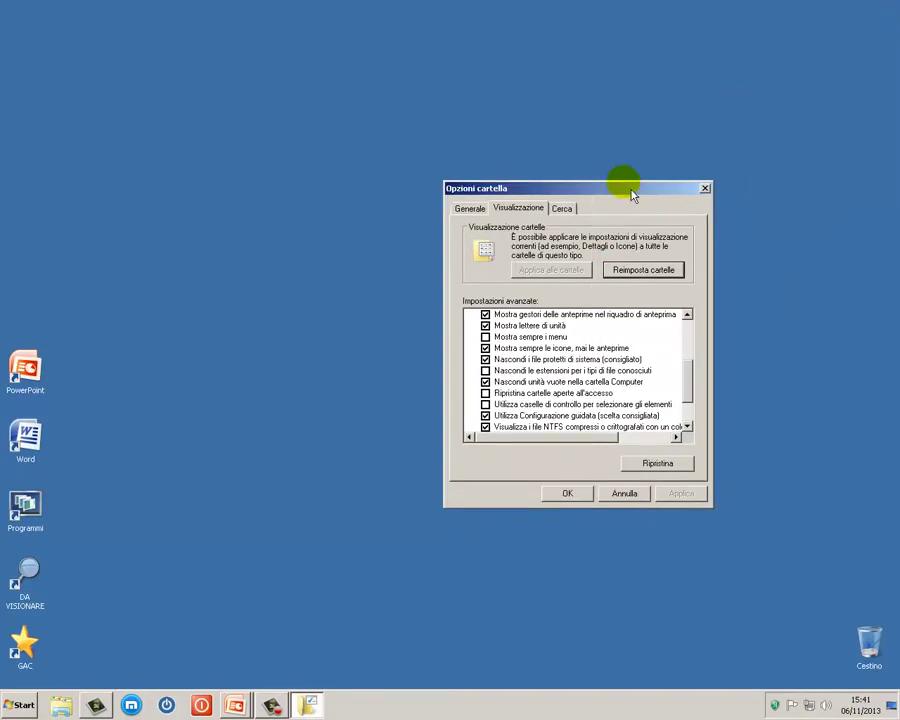
click(572, 214)
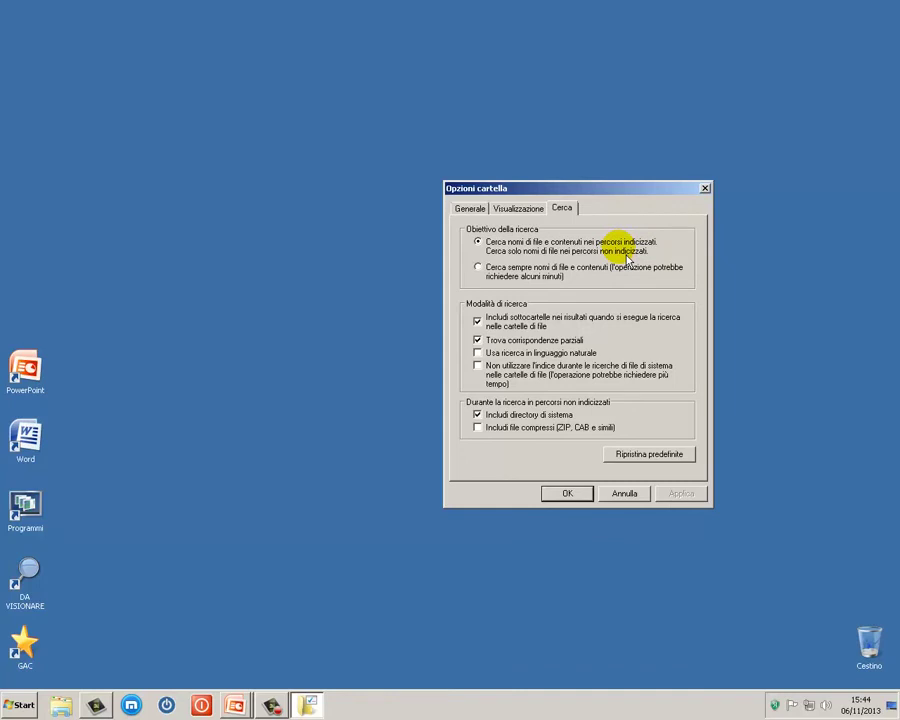
click(482, 268)
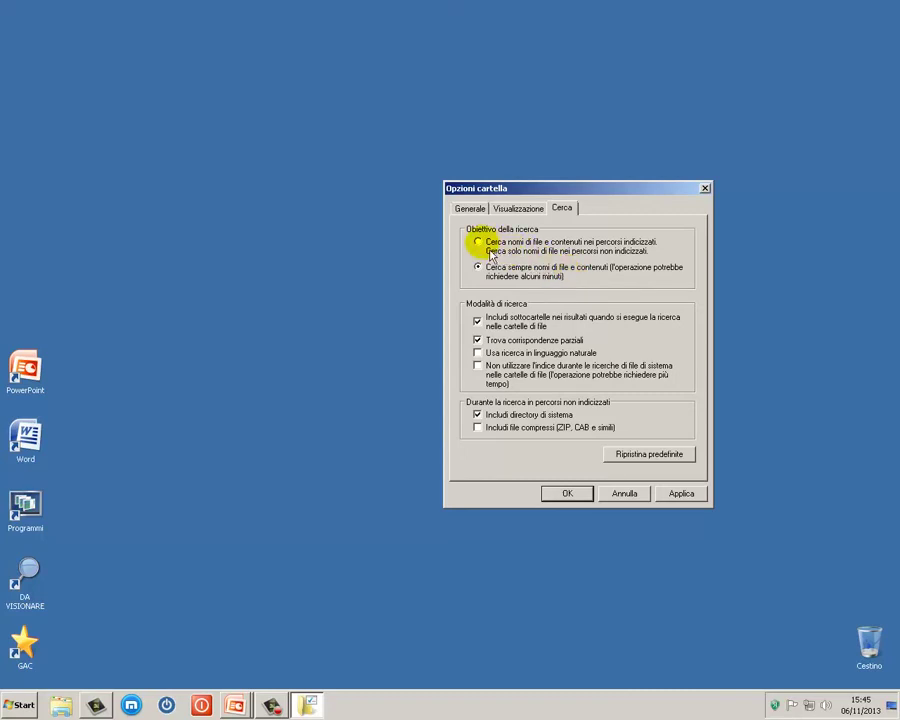
- Set searches to cover file names and contents in indexed locations and only file names in non-indexed ones, and apply
click(490, 254)
click(490, 274)
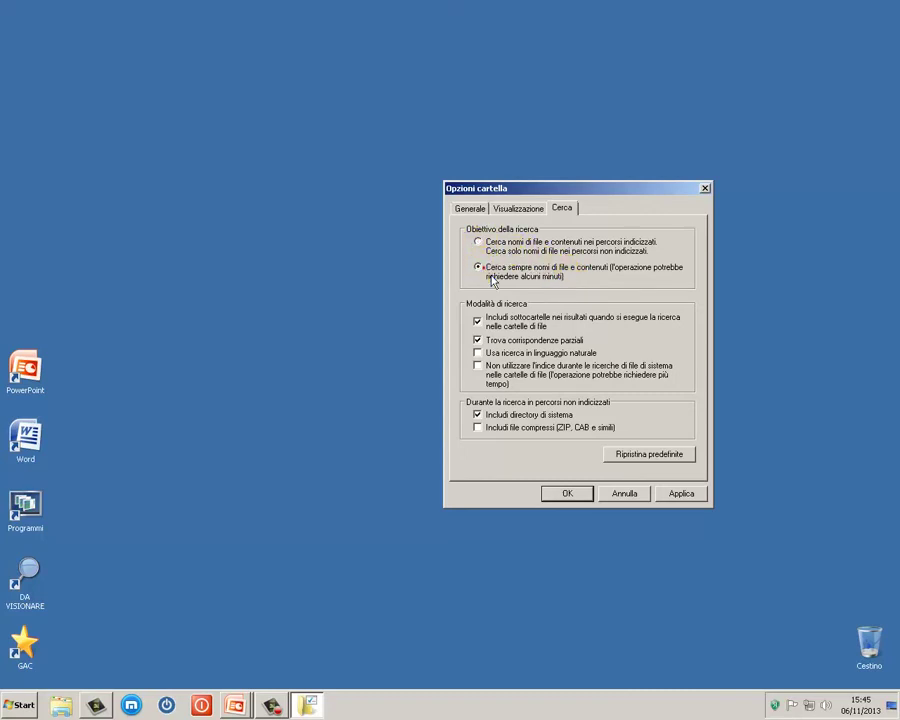
click(490, 254)
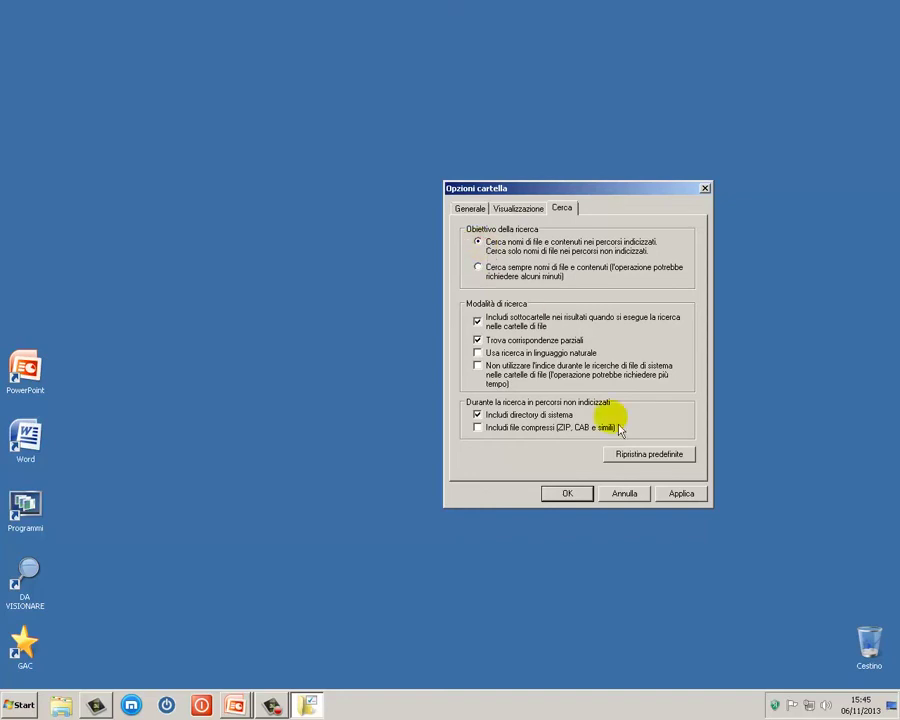
click(691, 494)
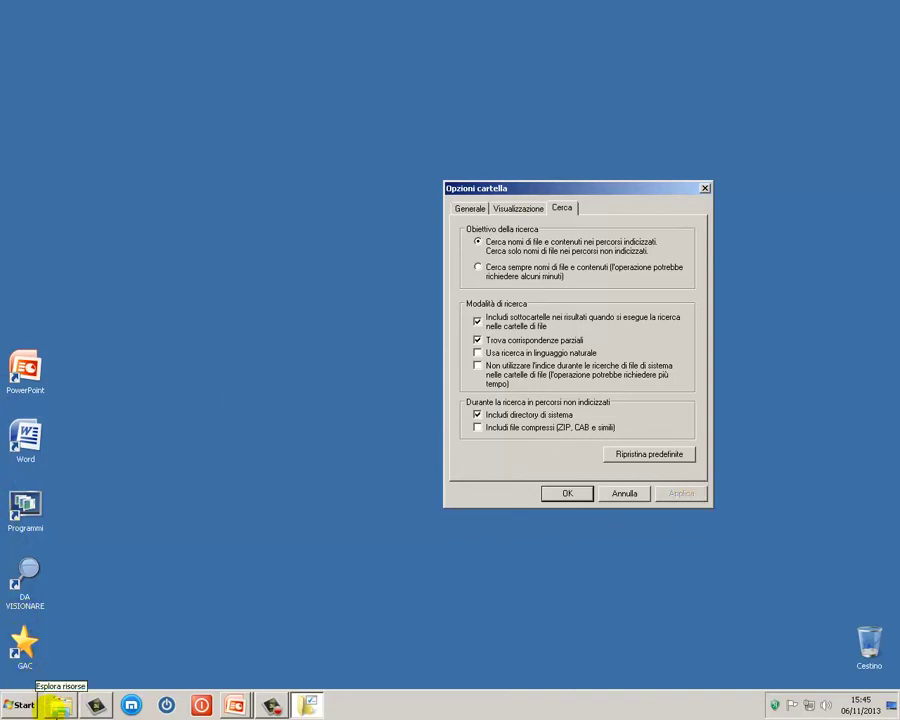
click(565, 210)
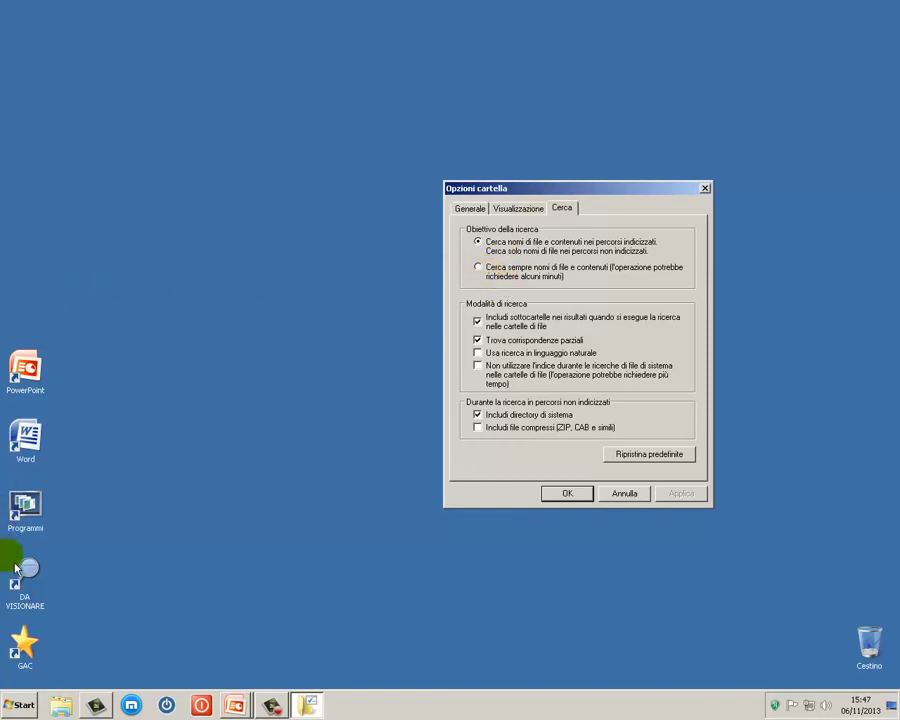
- Open the GAC folder and search it for "guida al computer"
double_click(25, 648)
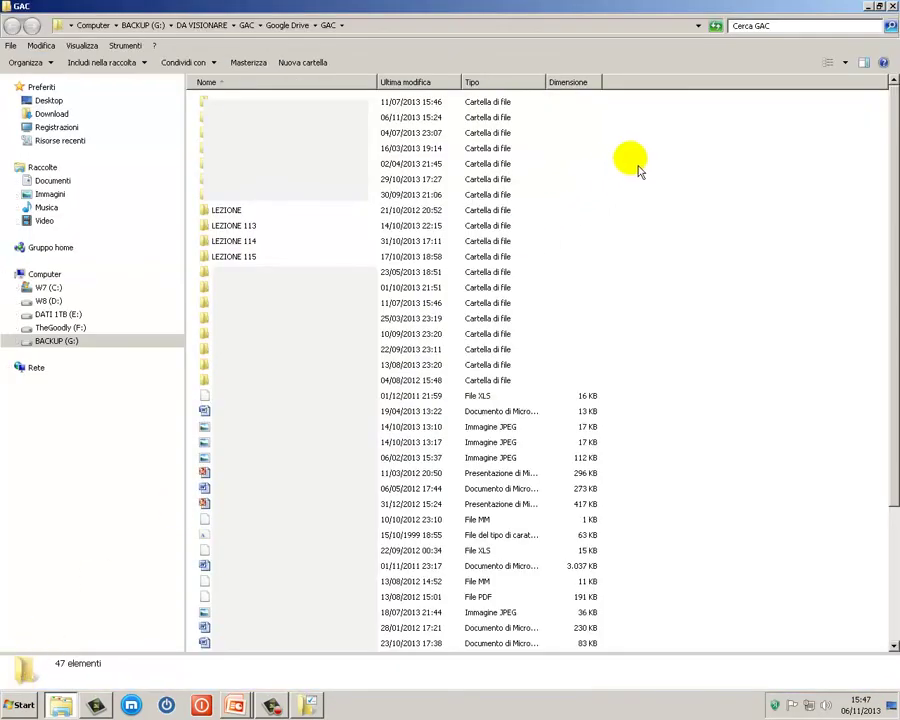
click(758, 26)
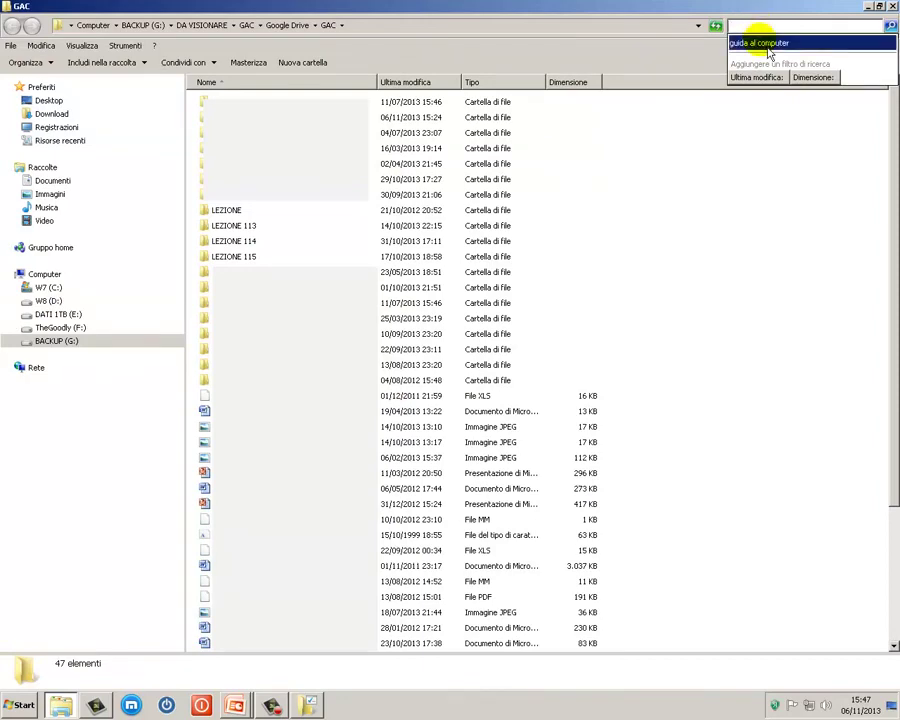
click(768, 45)
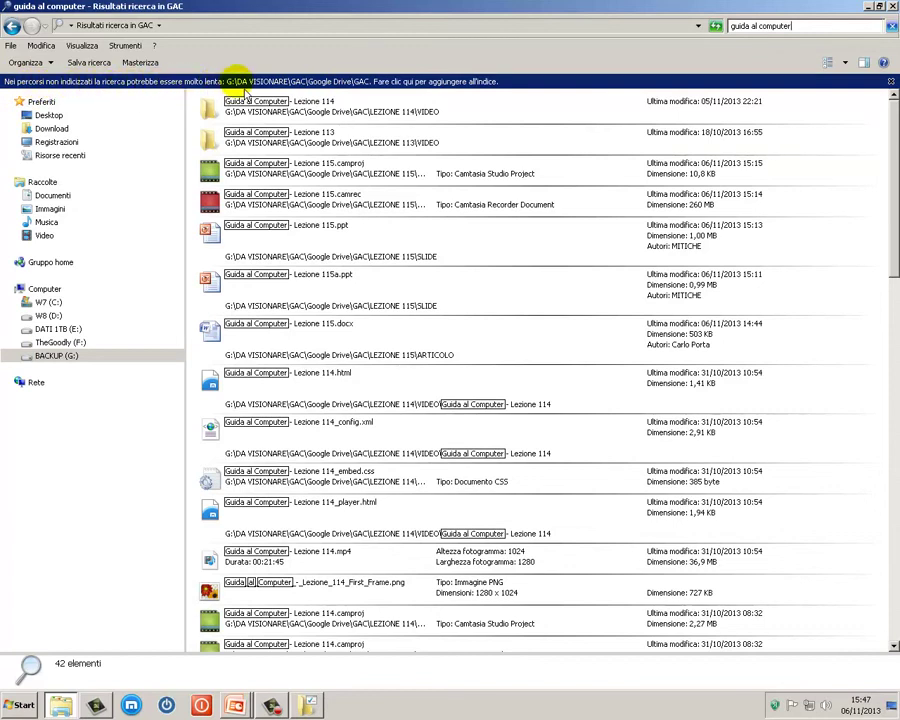
- Set the folder options to always search file names and contents, and apply the change
click(790, 28)
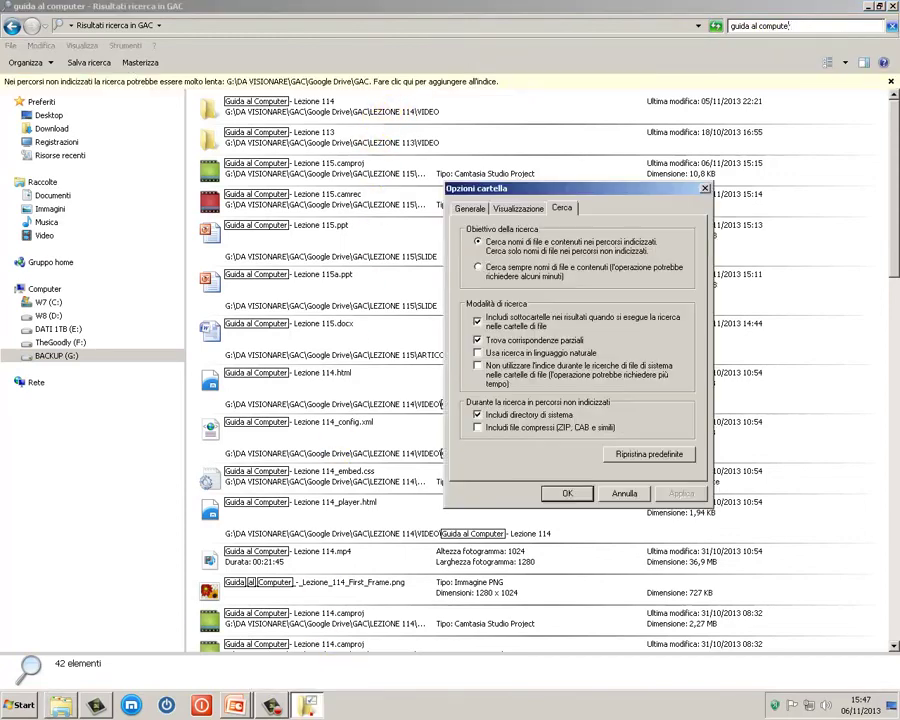
click(478, 267)
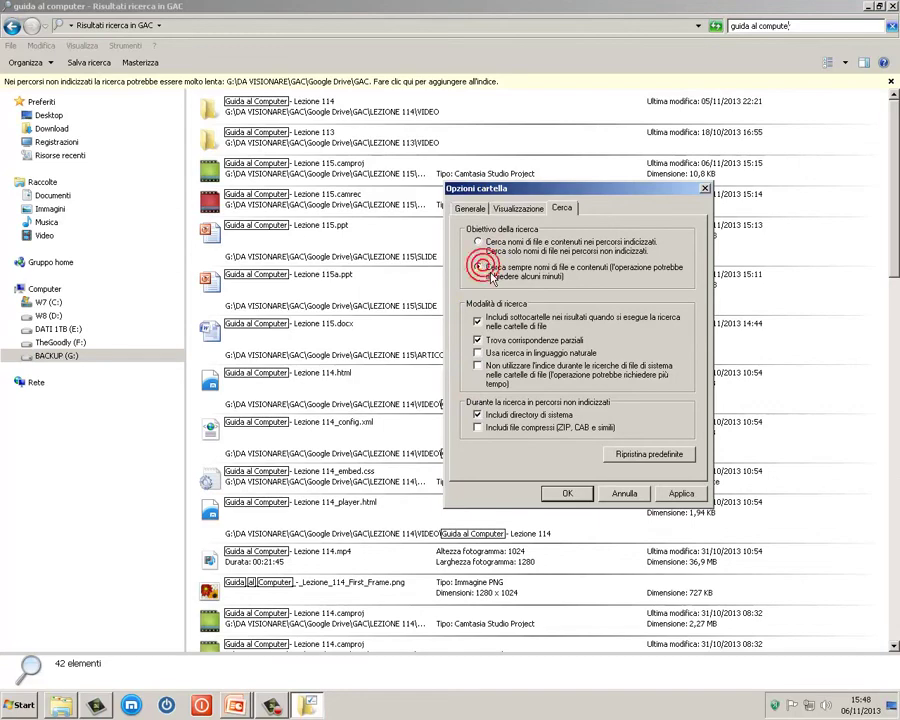
click(684, 494)
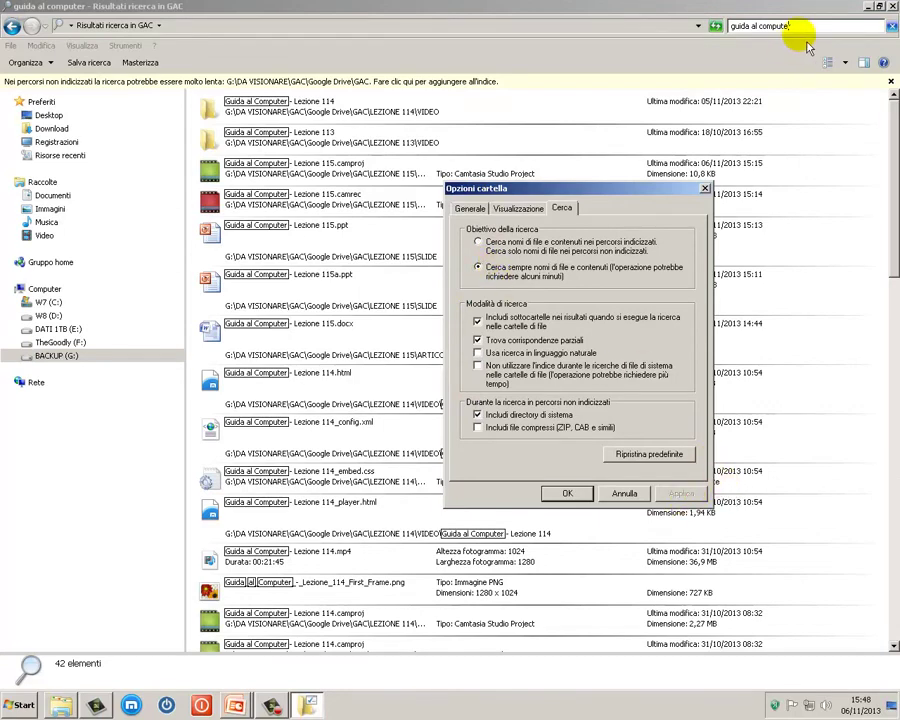
- Repeat the "guida al computer" search in the GAC folder and close the results window
click(868, 22)
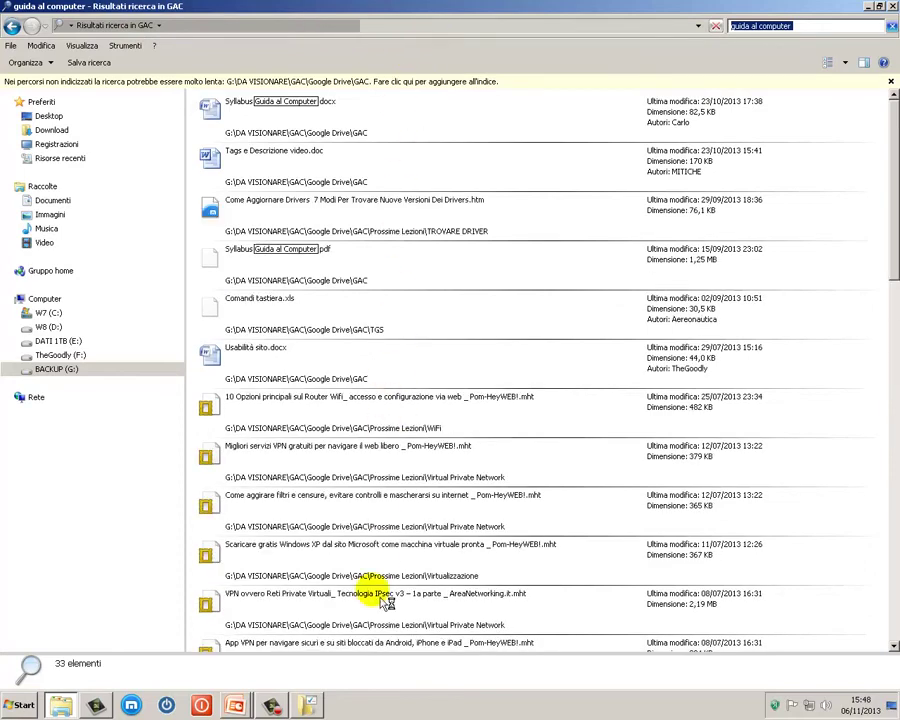
click(311, 706)
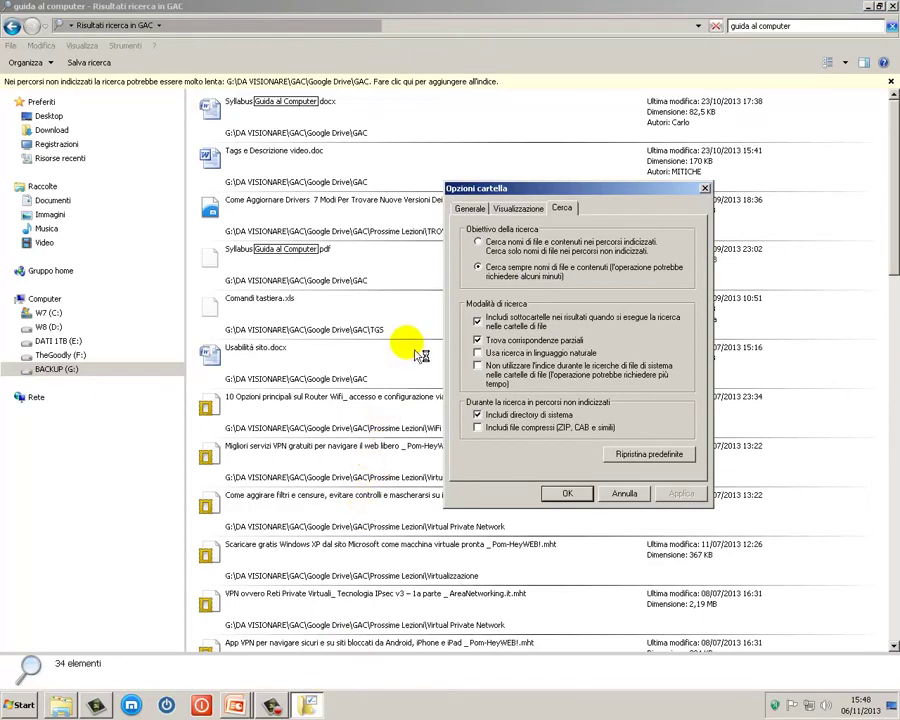
click(893, 7)
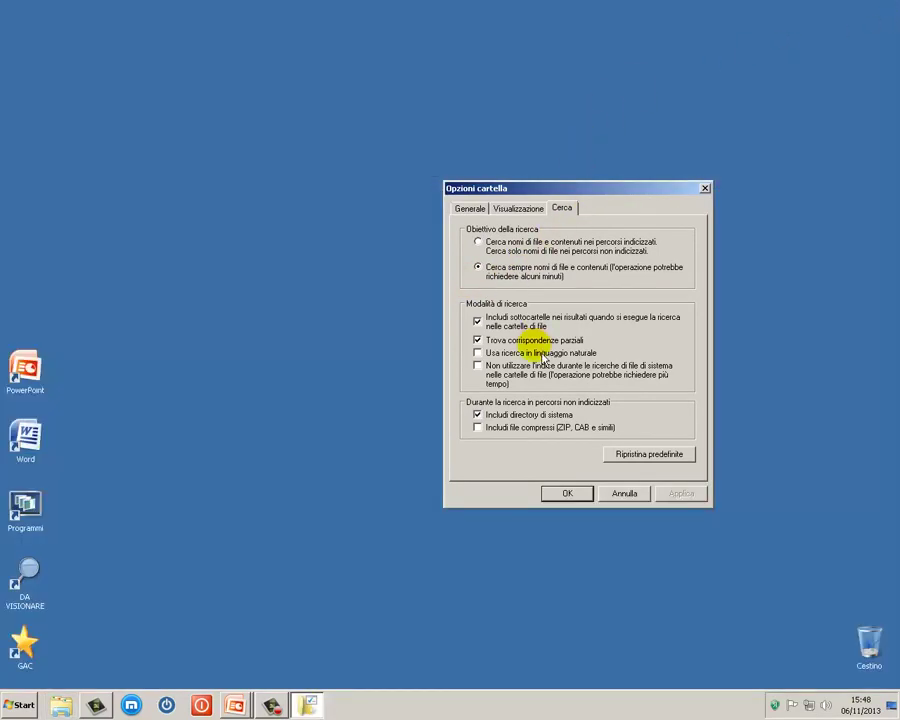
- Toggle the subfolder and system directory options off and back on, and include compressed files (ZIP, CAB) in searches of non-indexed locations
click(489, 330)
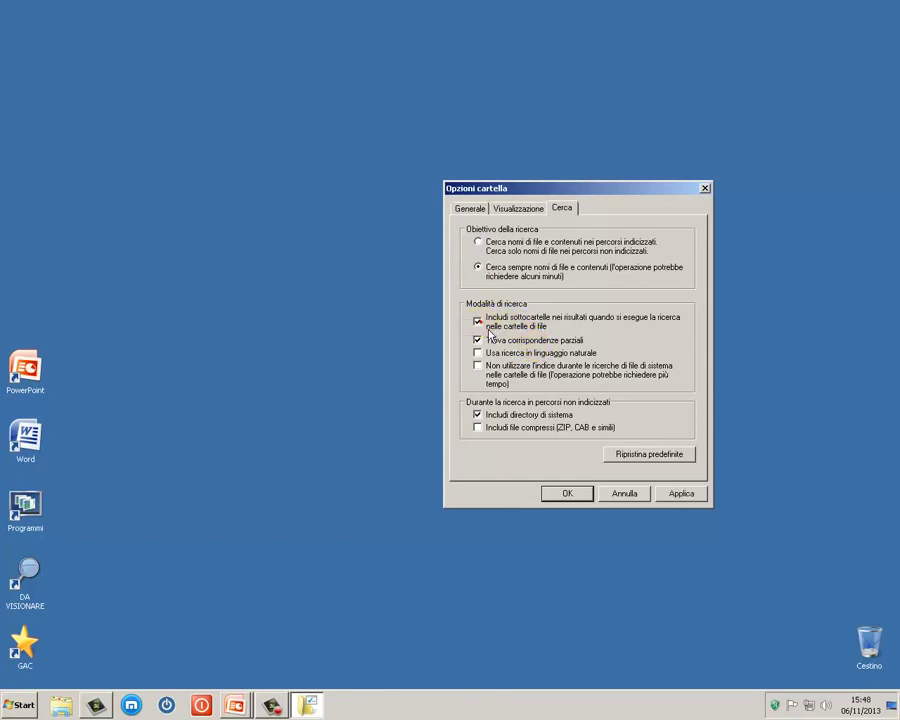
click(489, 328)
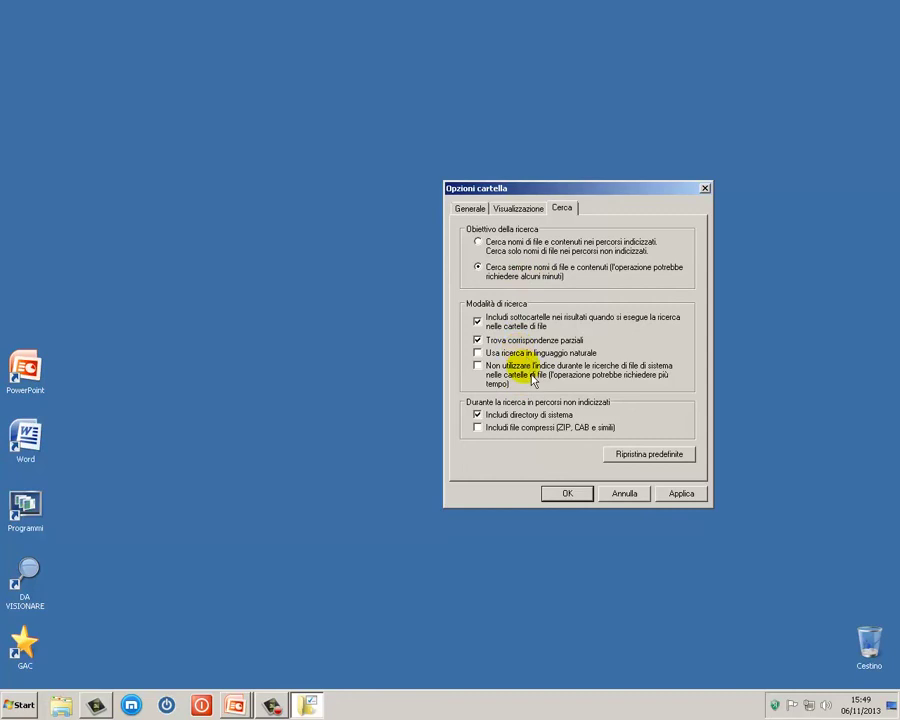
click(477, 414)
click(478, 427)
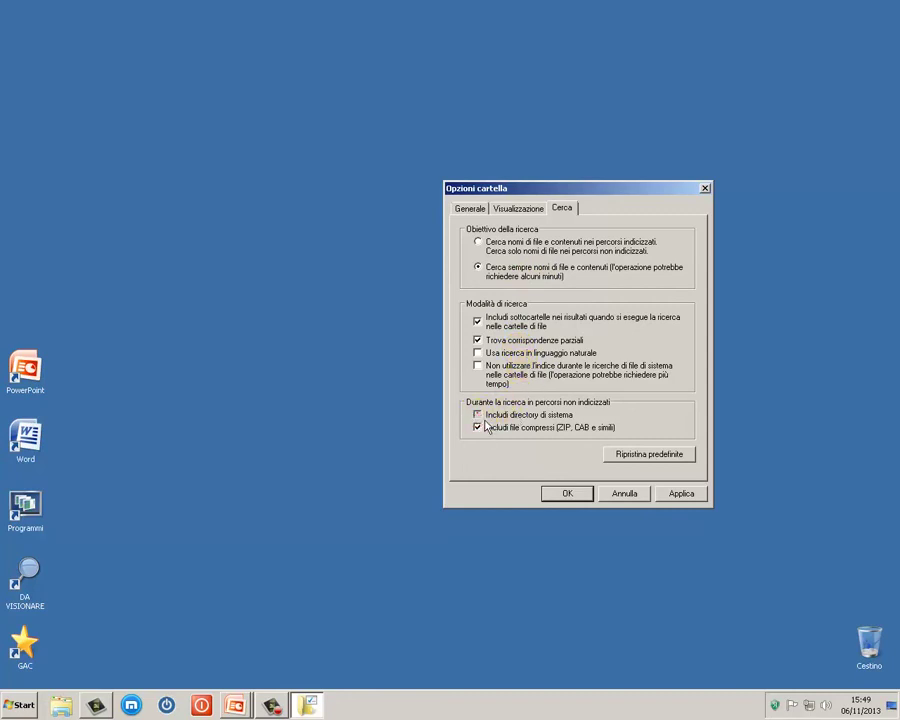
click(477, 414)
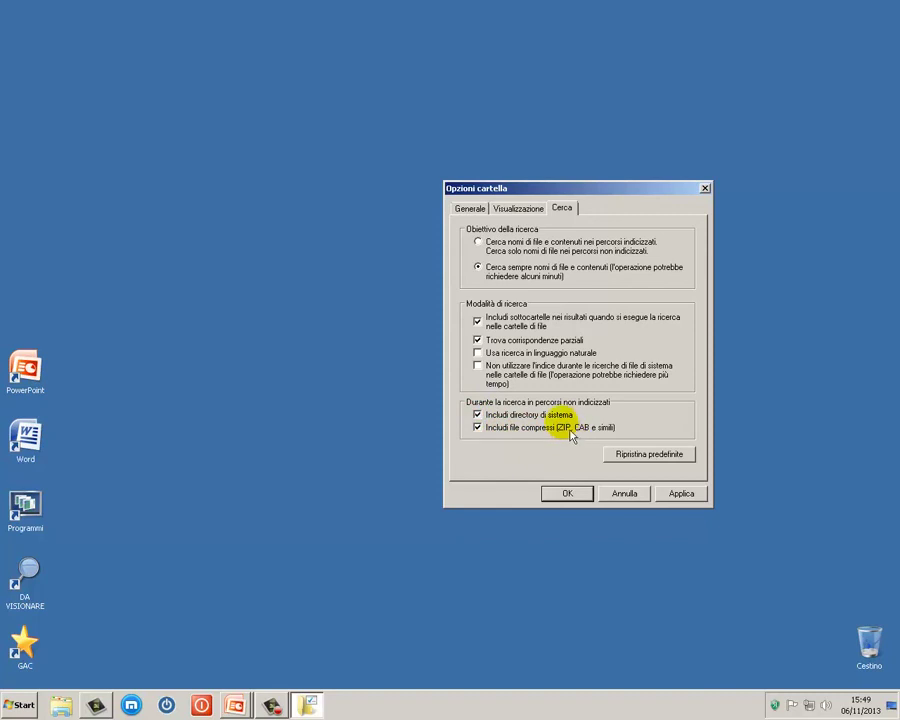
- Restore the default search settings and confirm the folder options
click(652, 463)
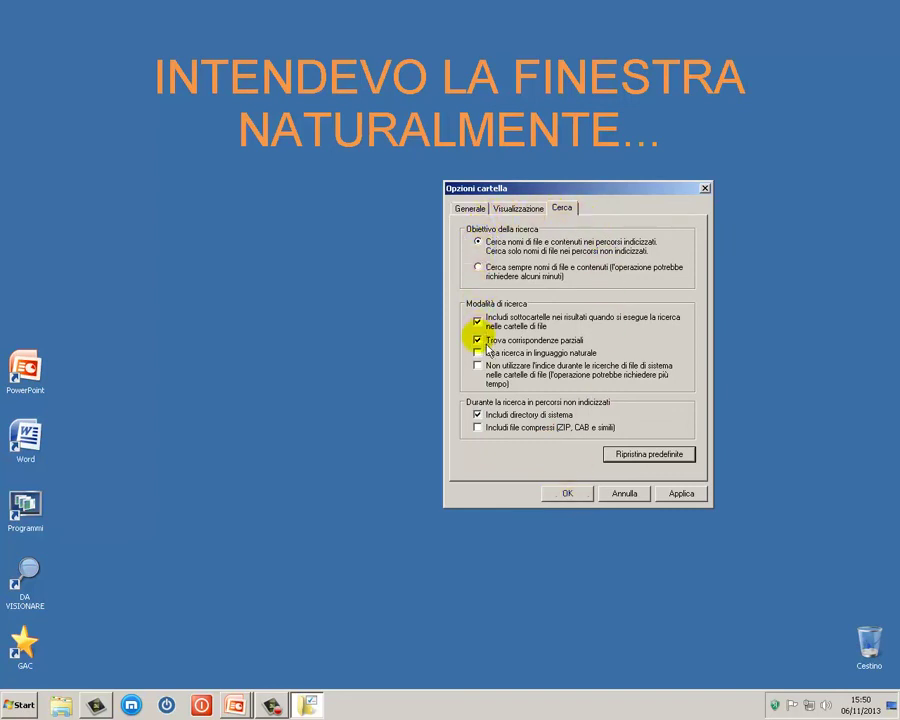
click(566, 494)
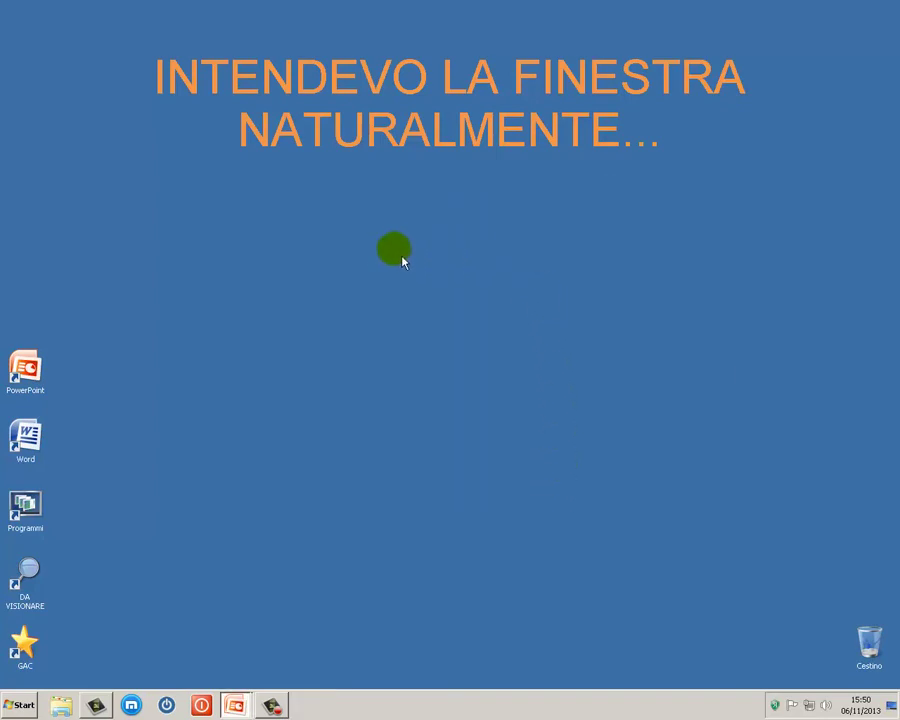